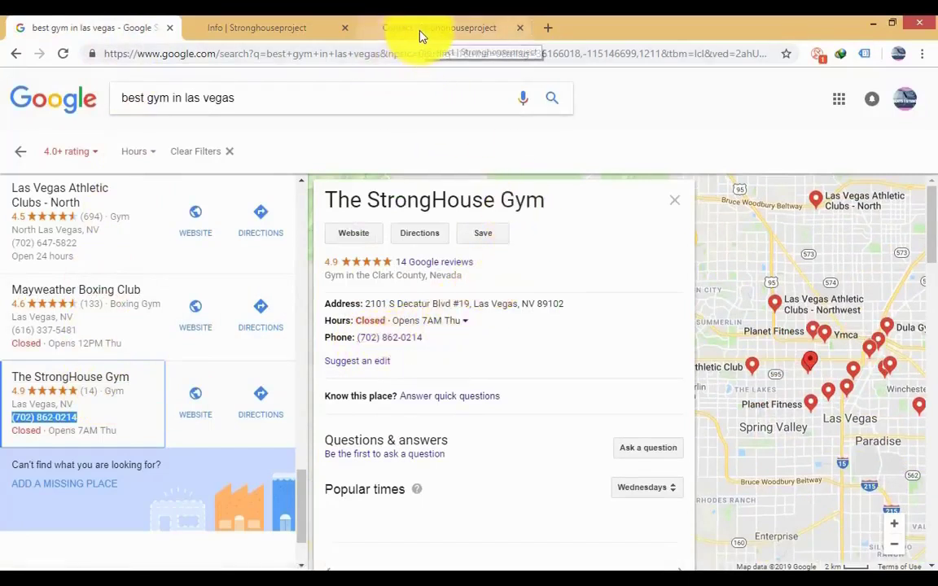
Step: Open the Google Ads account overview at ads.google.com in a new browser tab
left_click(241, 23)
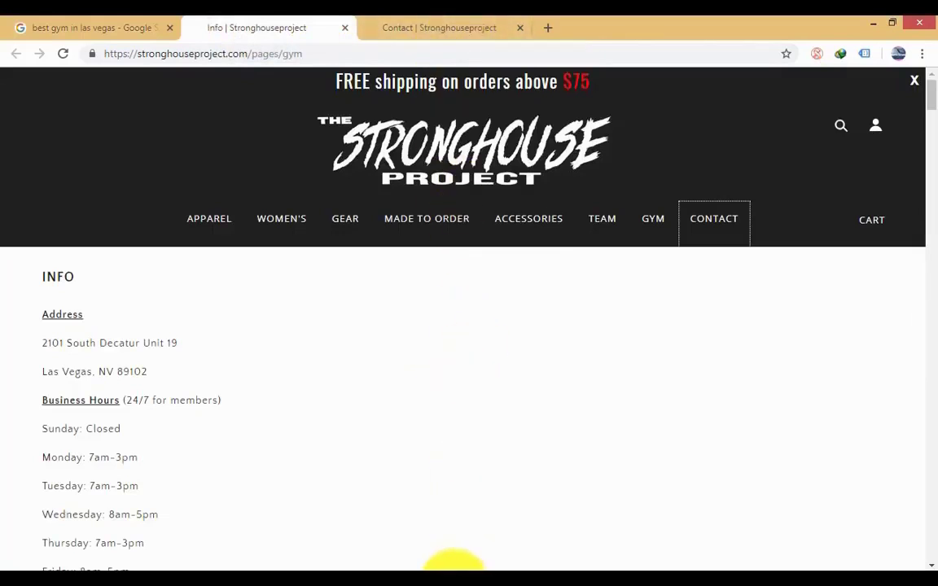
mouse_move(348, 564)
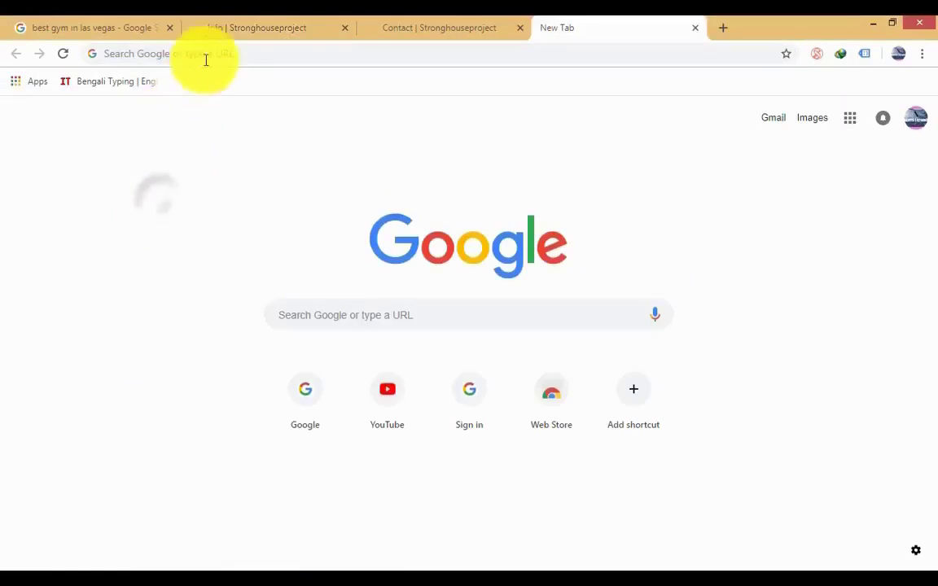
left_click(215, 47)
type("ads.google.com/aw/overview?ocid=308585018&__c=8535170282&authuser=0&__u=4737455510")
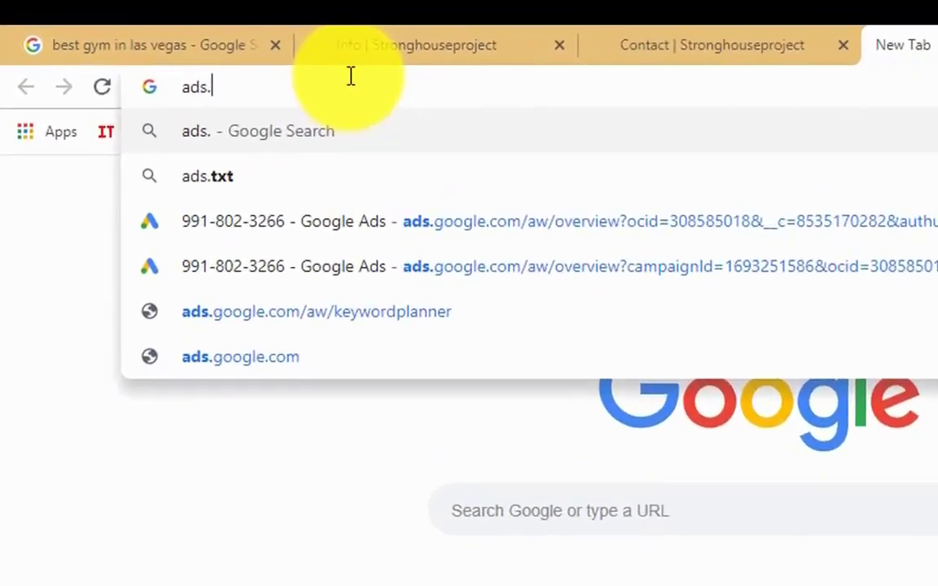
key("Down")
key("Down")
key("Down")
key("Down")
key("Down")
key("Return")
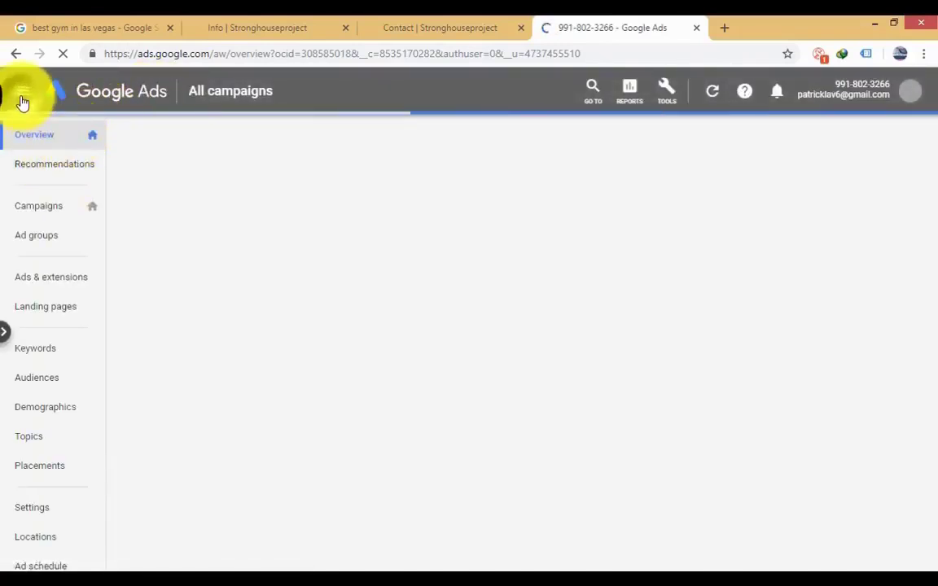
Step: Go to the account's Campaigns page and start a new campaign
left_click(75, 210)
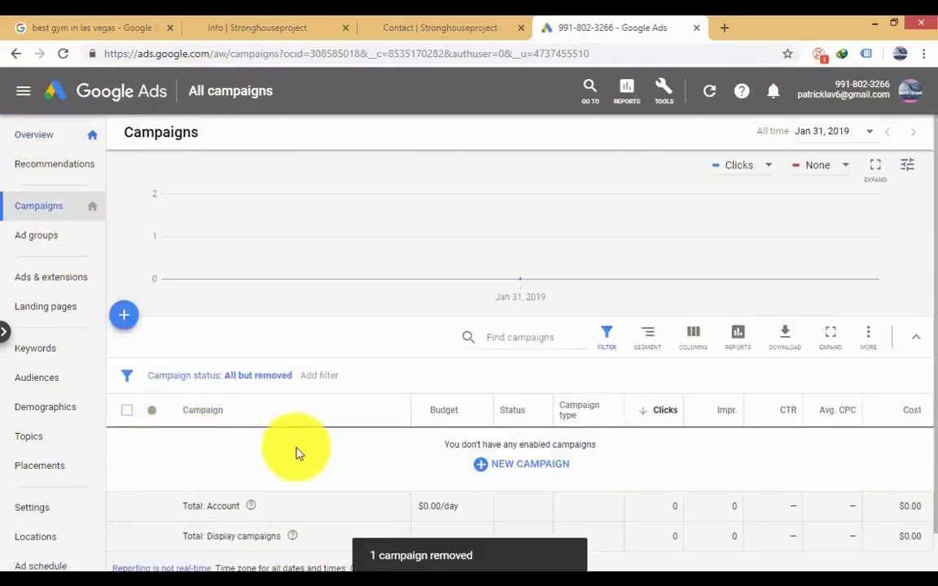
left_click(29, 210)
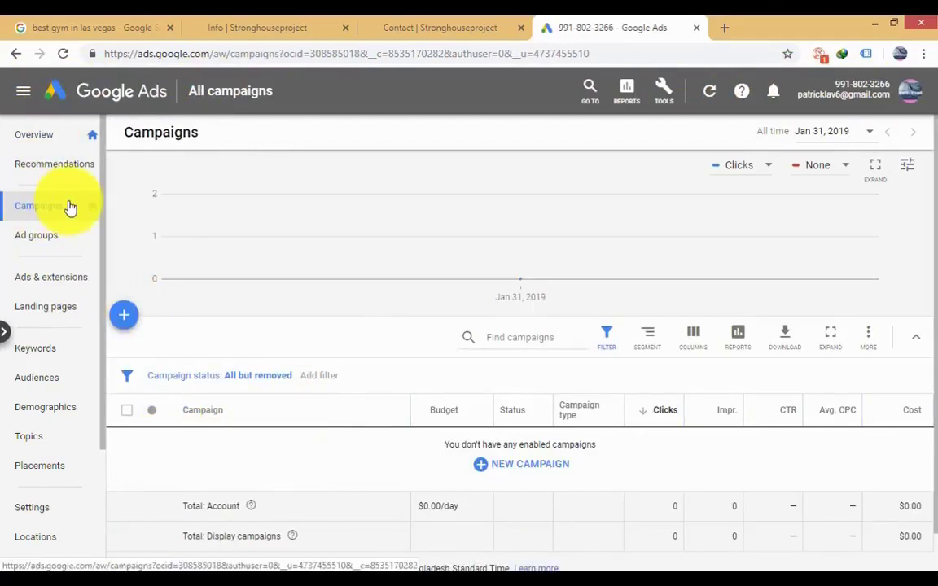
left_click(533, 470)
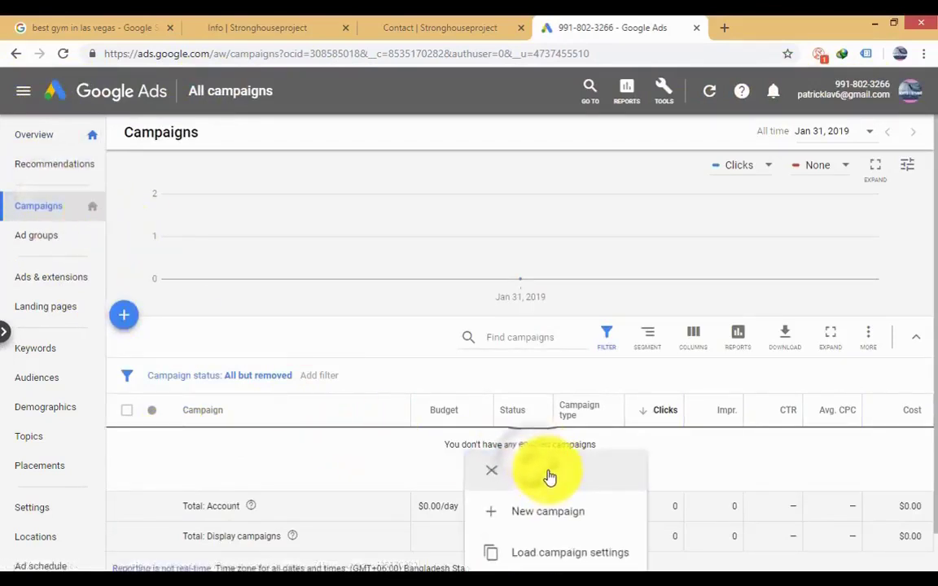
left_click(482, 511)
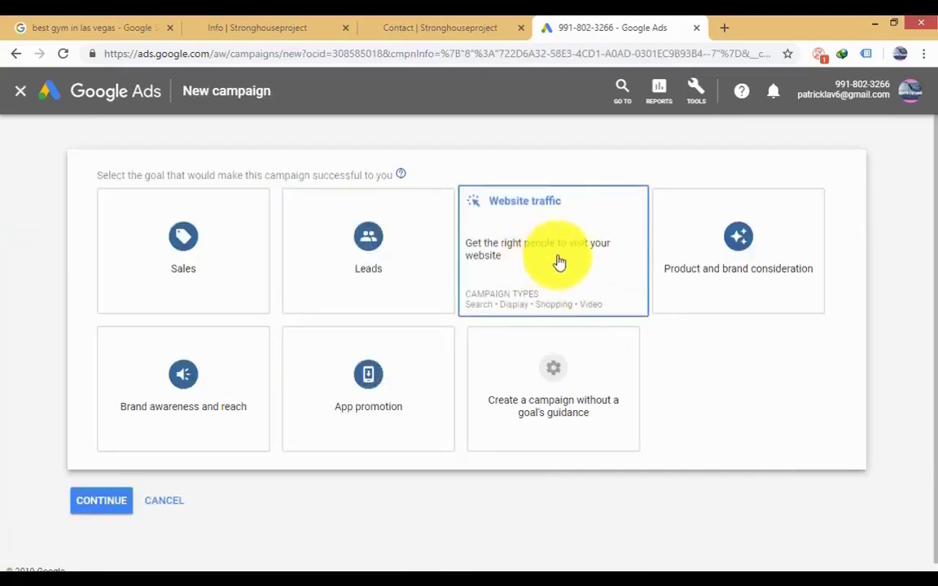
Step: Choose Website traffic as the campaign goal and Search as the campaign type
left_click(538, 292)
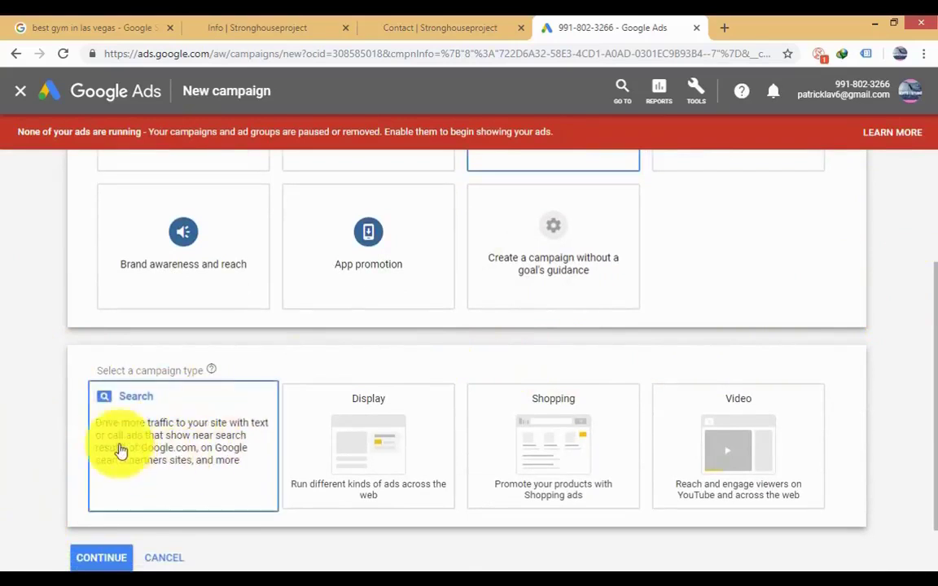
scroll(4, 414, "down", 1)
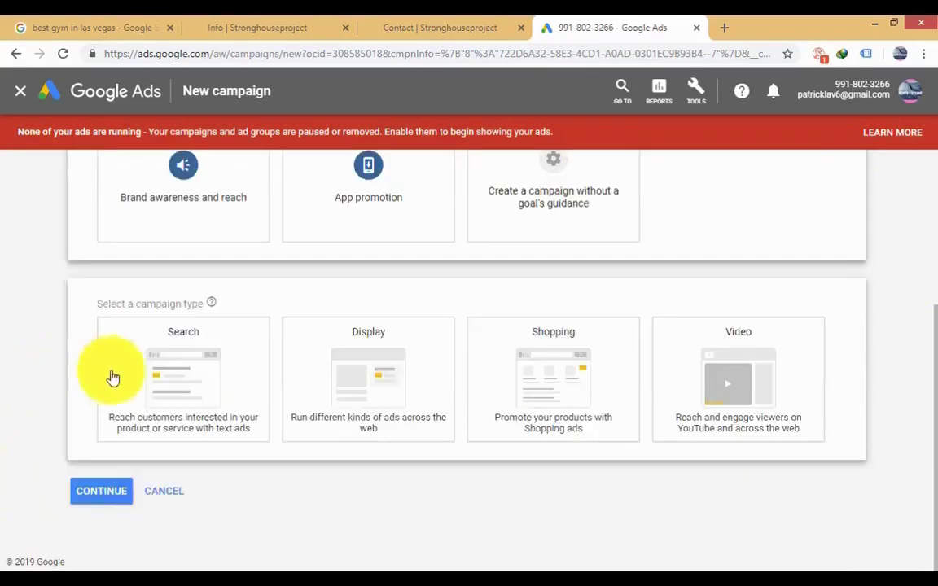
left_click(162, 376)
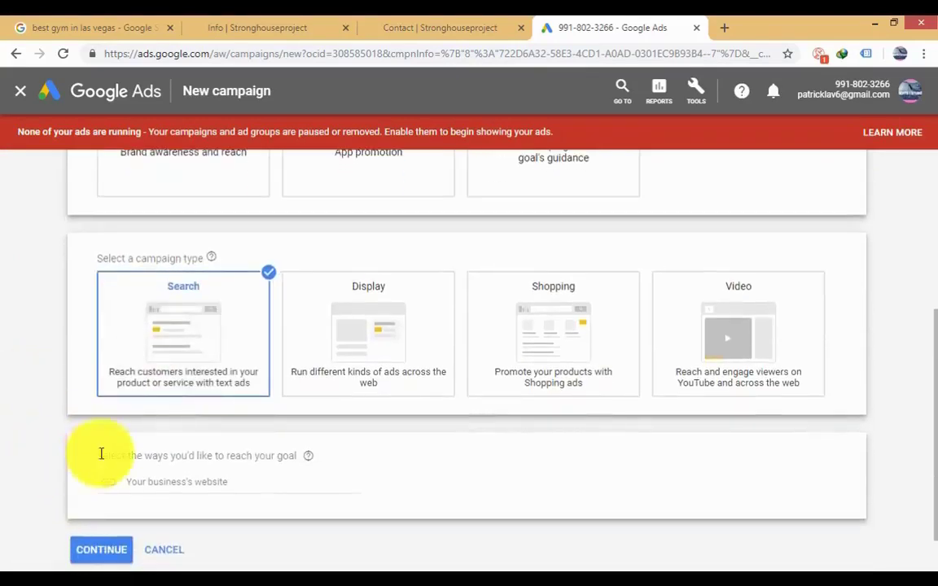
left_click(282, 22)
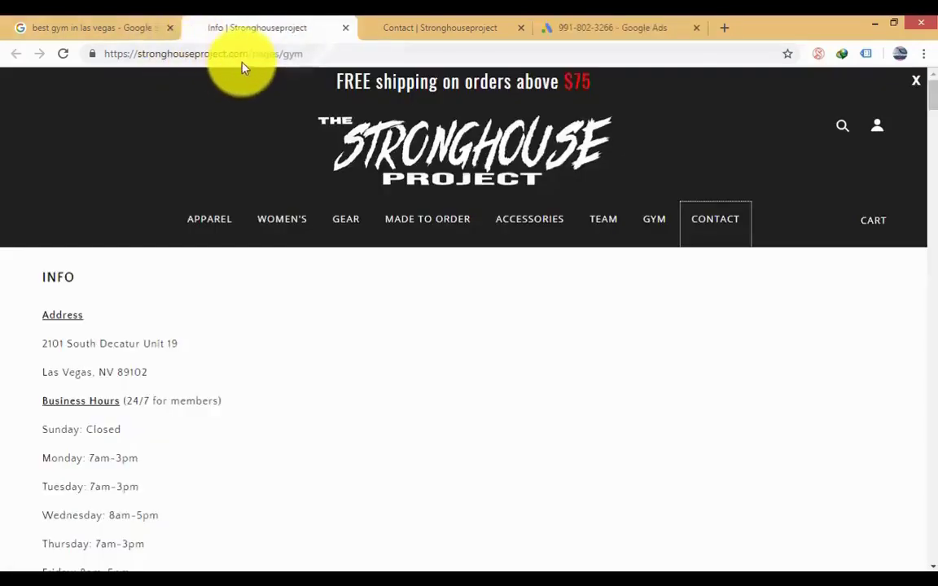
left_click_drag(246, 54, 114, 57)
right_click(135, 57)
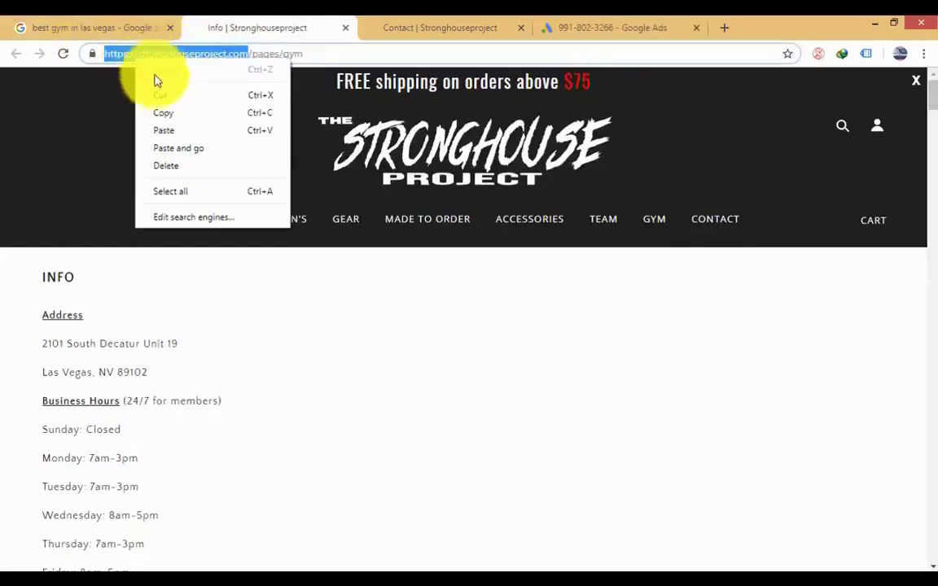
left_click(181, 114)
left_click(664, 24)
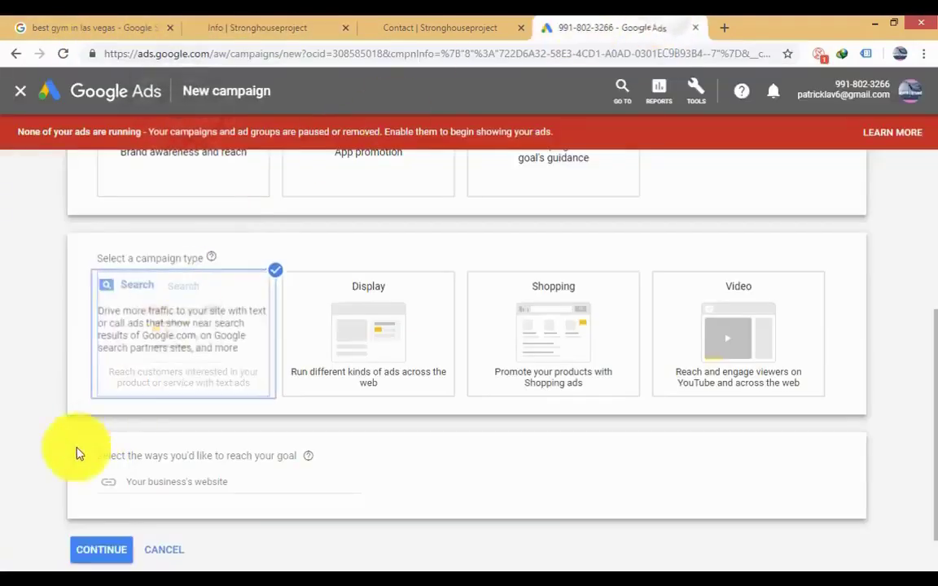
right_click(162, 484)
left_click(210, 362)
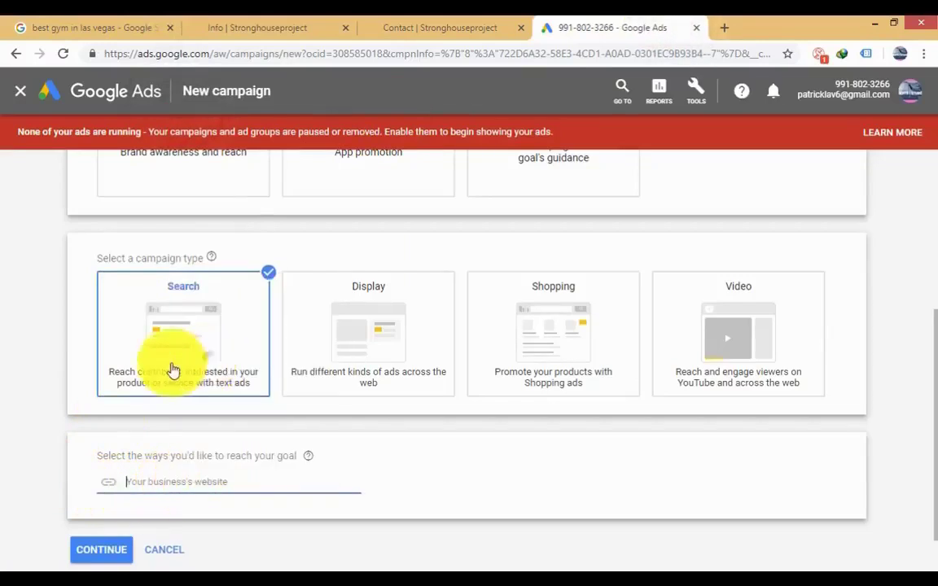
scroll(32, 461, "down", 1)
left_click(93, 487)
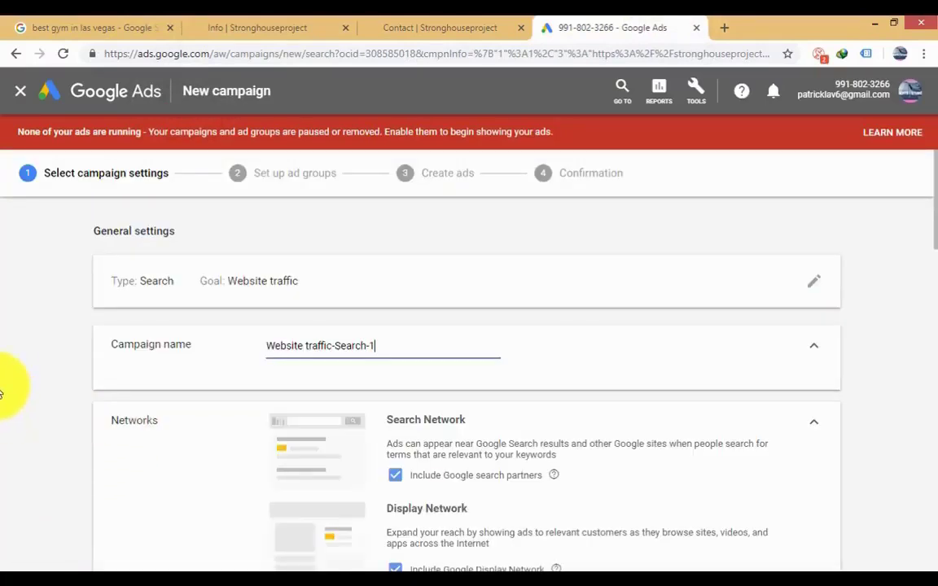
Step: Rename the campaign as stronghouseproject, copying the name from the gym site's web address
left_click_drag(408, 356, 245, 348)
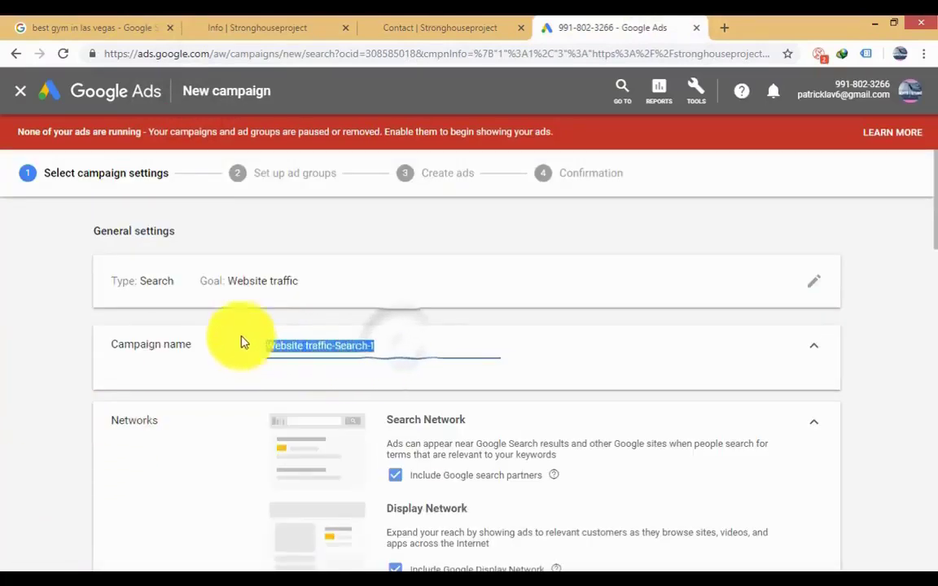
left_click(209, 27)
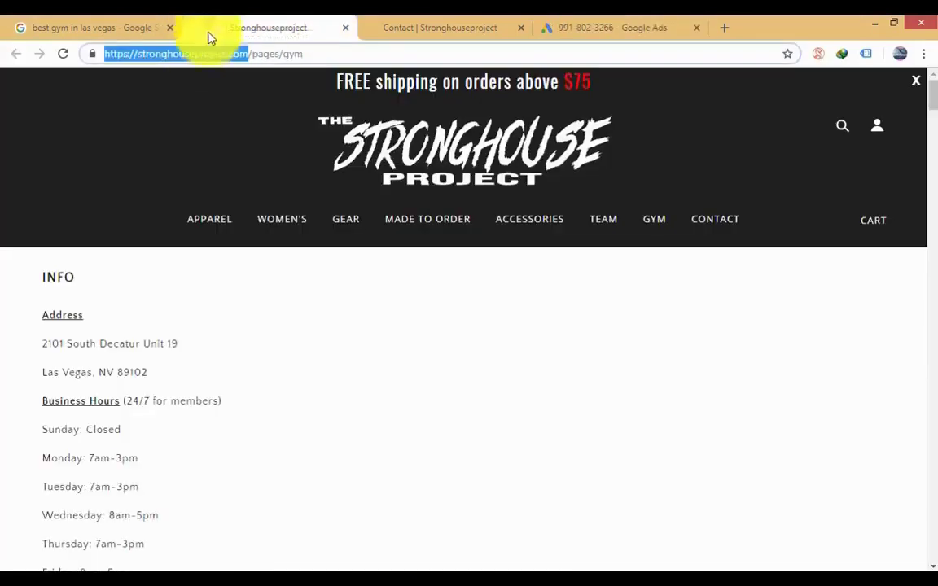
left_click_drag(225, 54, 135, 54)
right_click(143, 60)
left_click(169, 109)
left_click(568, 27)
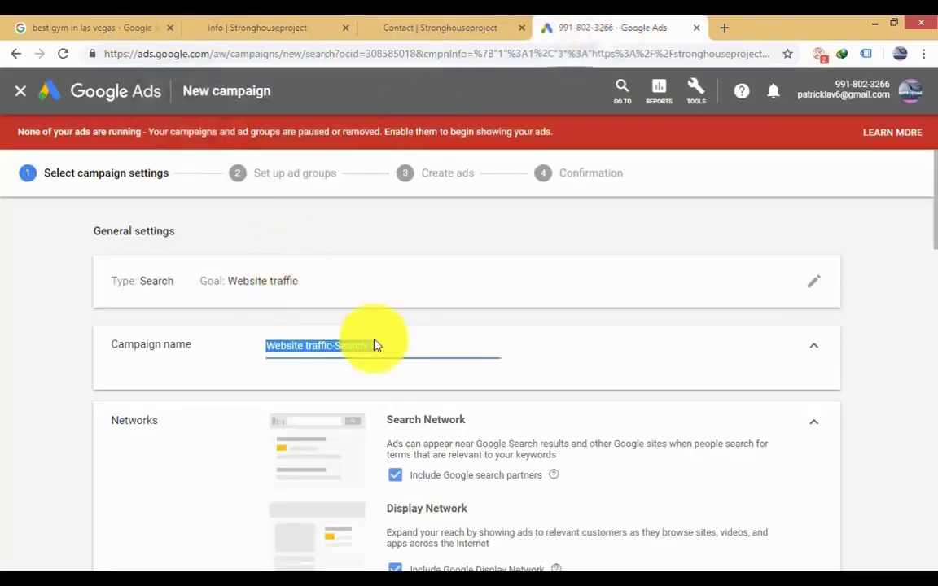
key("ctrl+v")
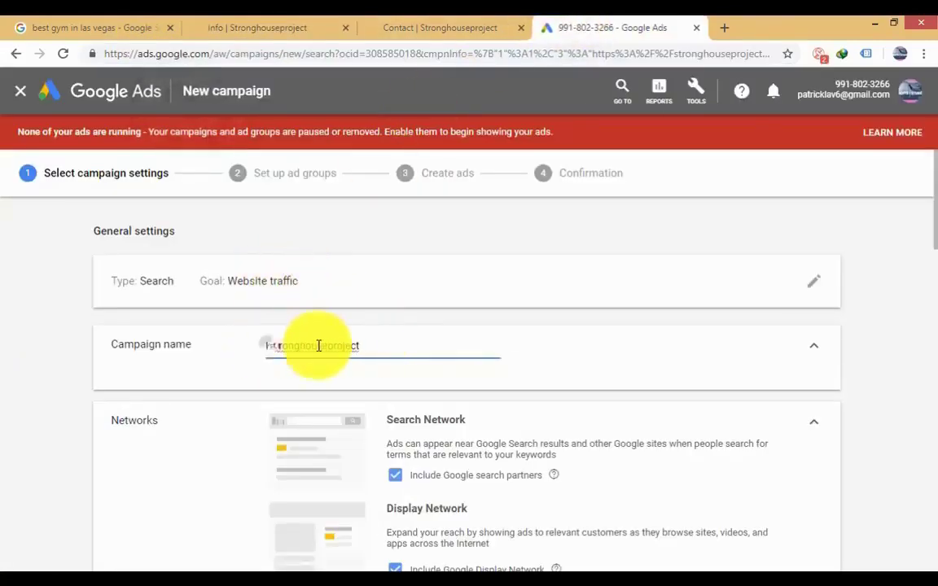
left_click(134, 357)
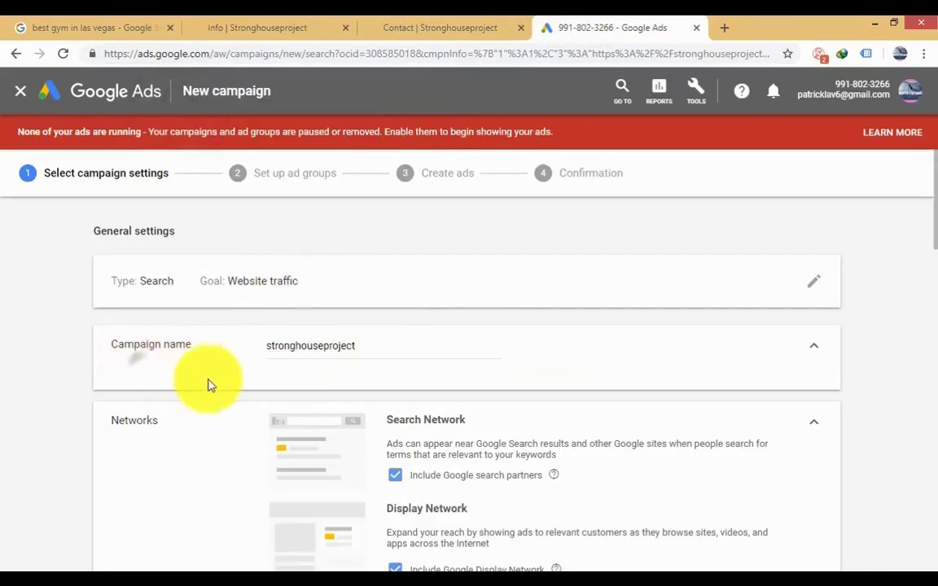
Step: Exclude the Google Display Network from the campaign and set location targeting to Enter another location
scroll(196, 378, "down", 2)
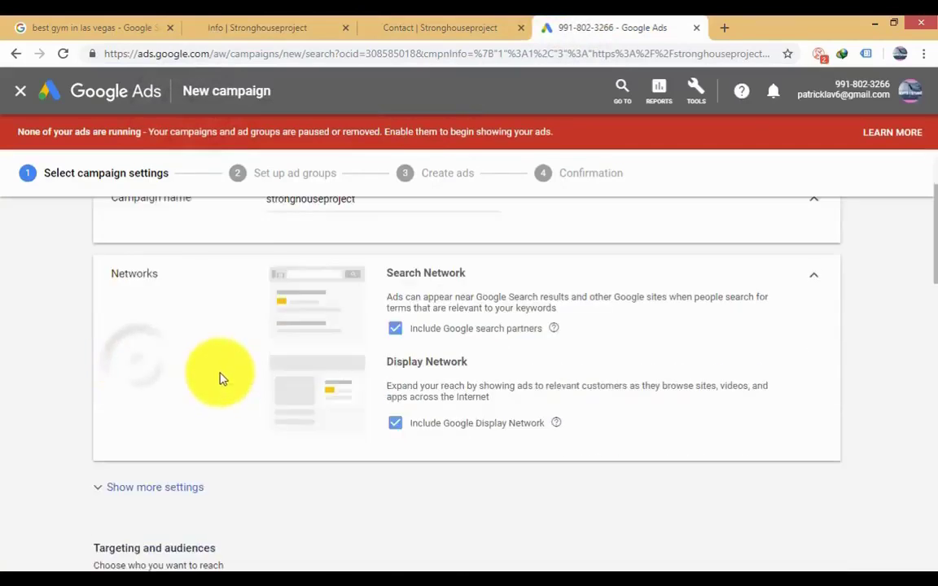
left_click(391, 426)
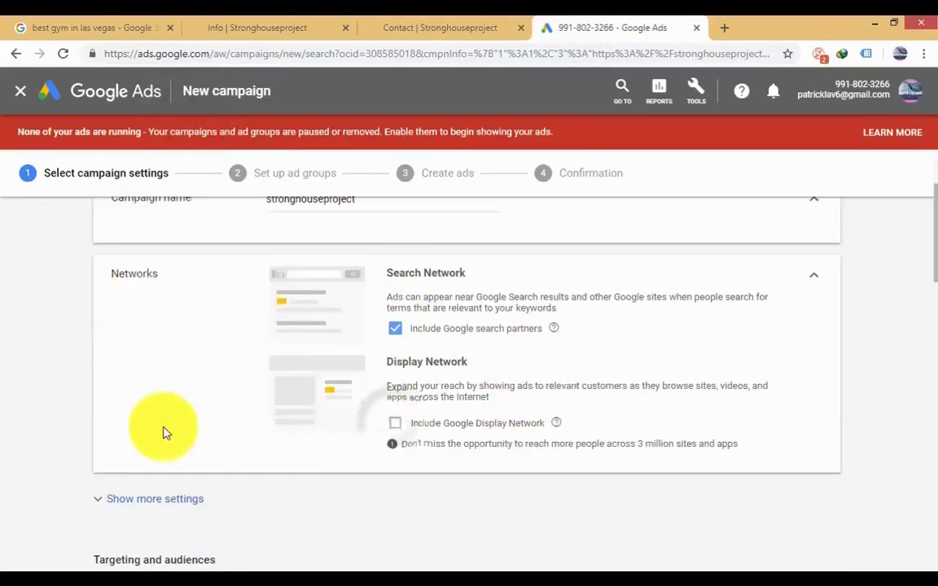
scroll(181, 432, "down", 2)
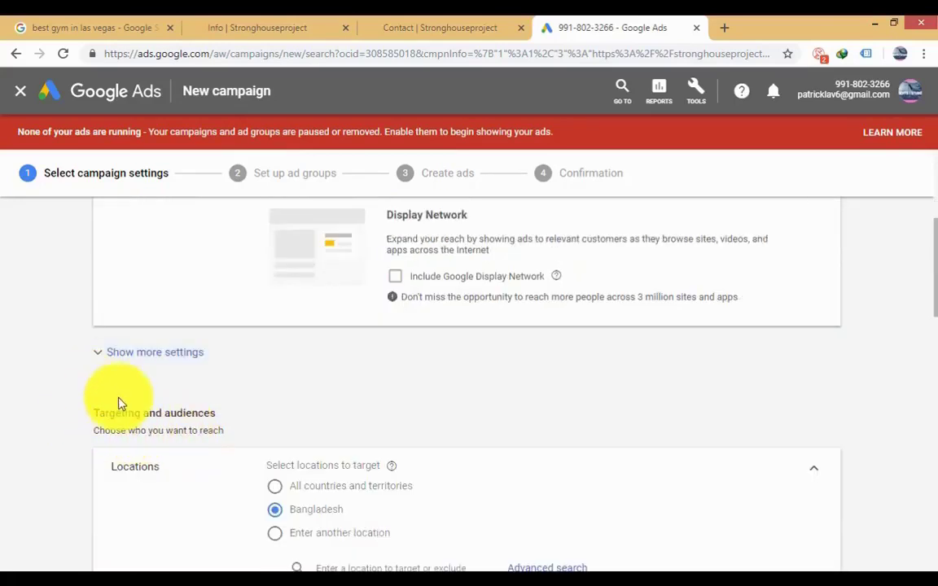
scroll(114, 410, "down", 2)
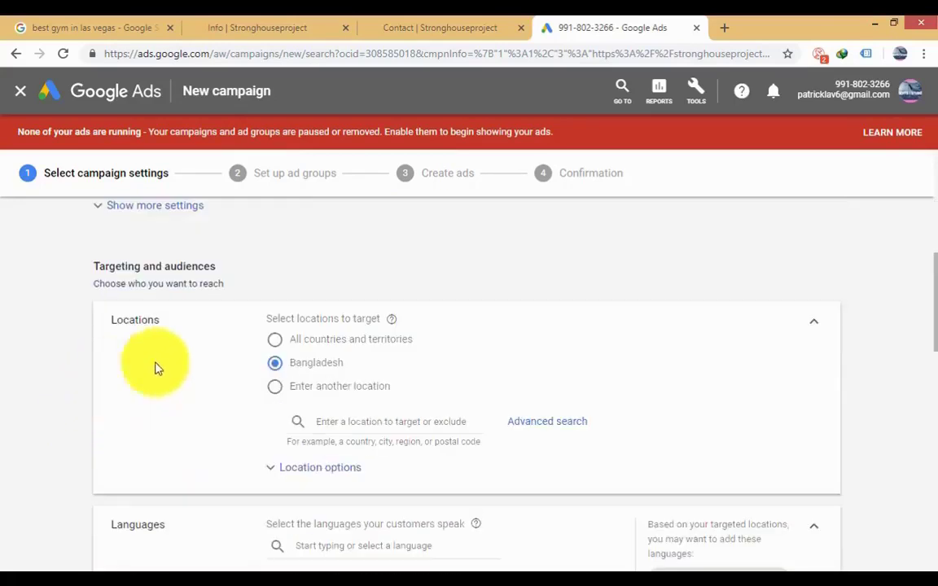
left_click(277, 388)
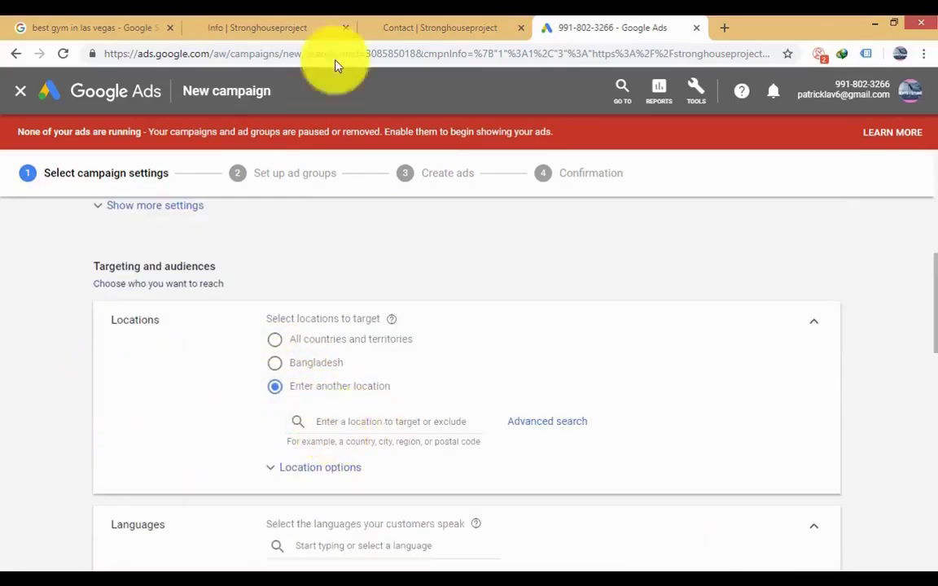
Step: Copy Clark County, Nevada from the gym's Google listing and add the matching United States county as a targeted location
left_click(142, 29)
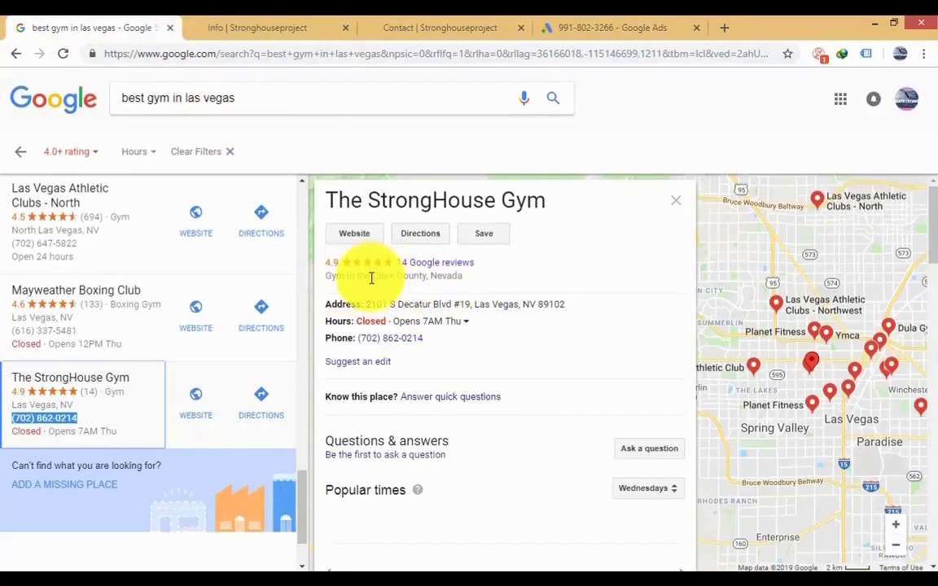
left_click_drag(371, 276, 473, 280)
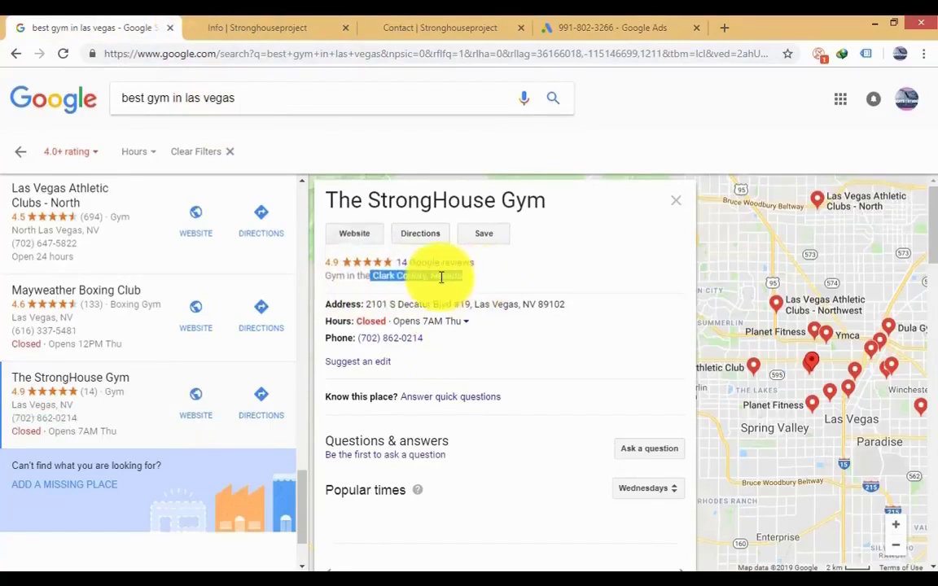
right_click(454, 289)
left_click(460, 290)
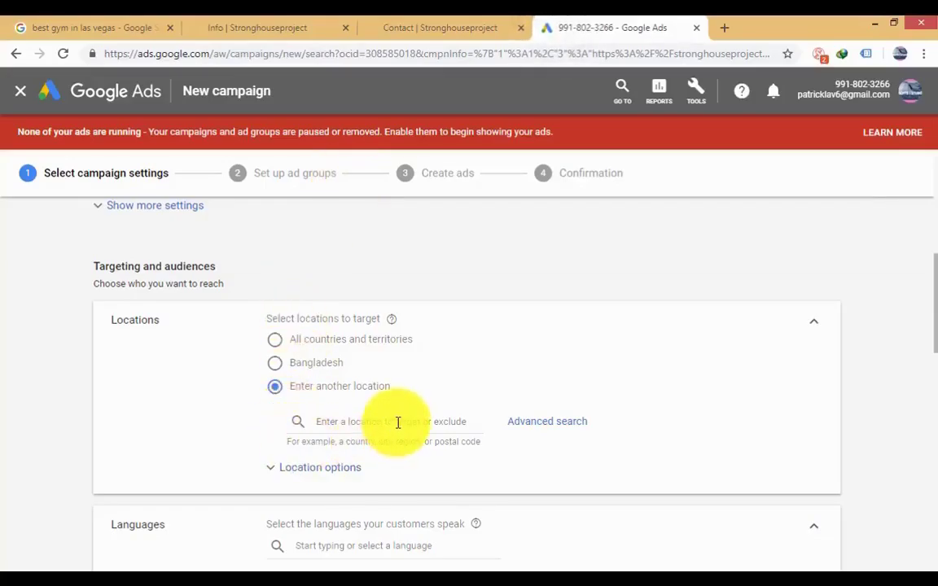
right_click(397, 422)
left_click(436, 316)
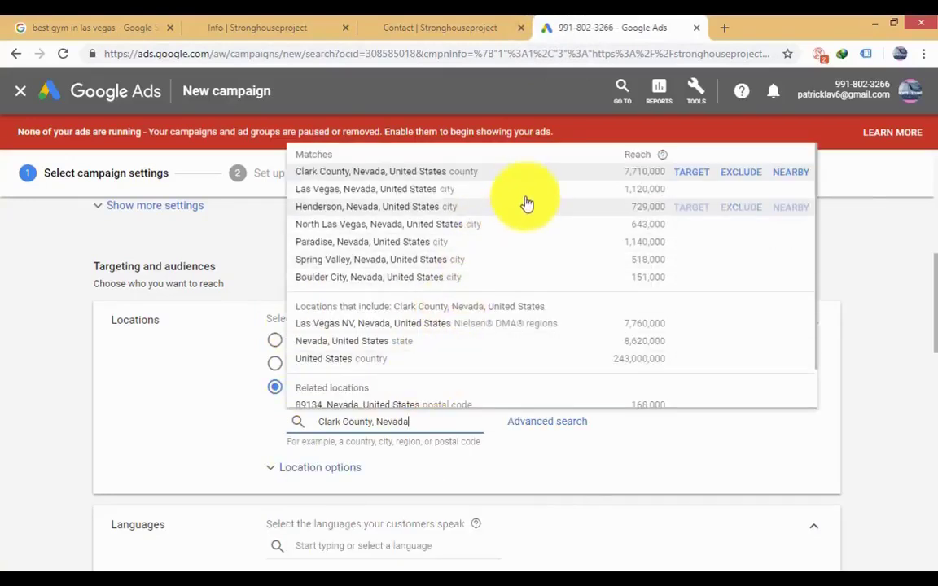
left_click(691, 174)
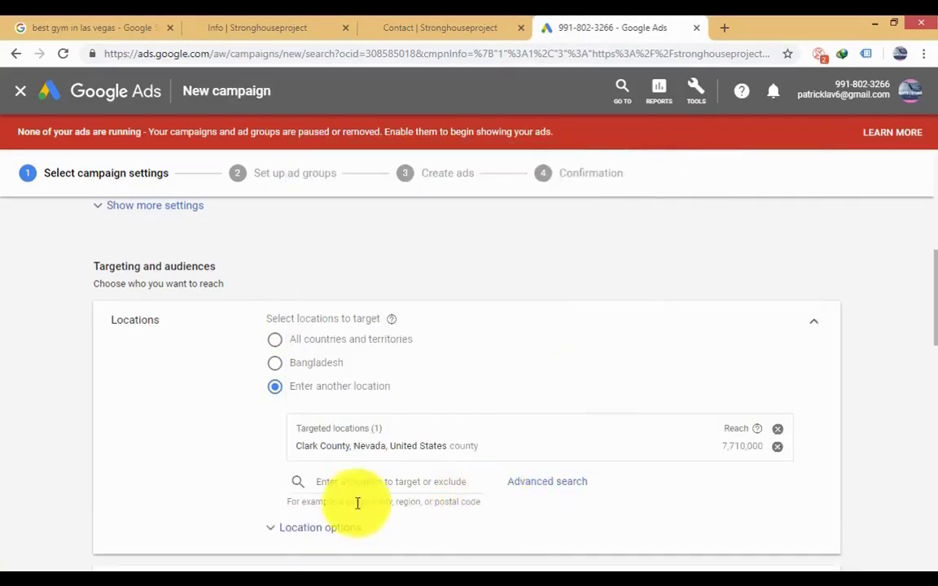
Step: Set the campaign's average daily budget to $10, reviewing the language, bidding and ad extension sections
scroll(184, 481, "down", 4)
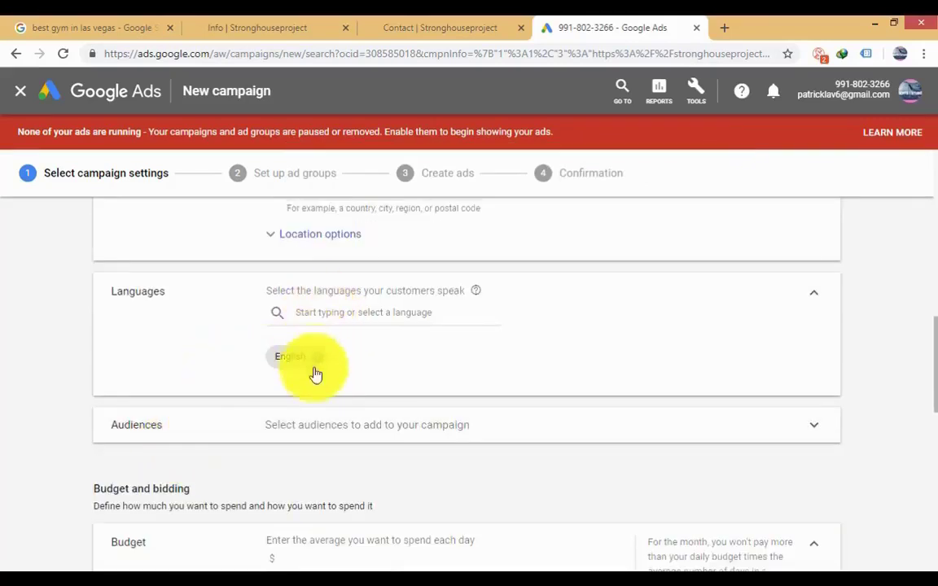
scroll(188, 466, "down", 1)
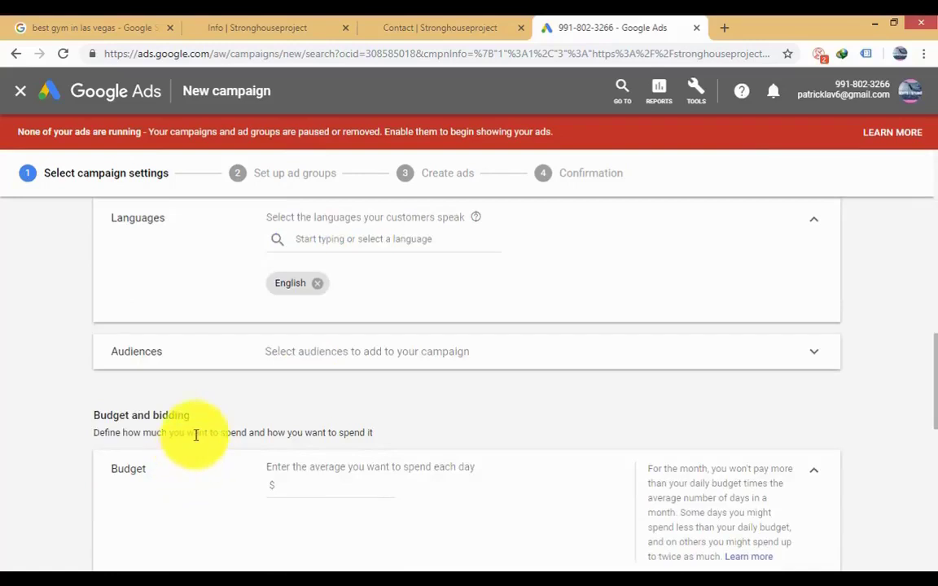
scroll(196, 433, "down", 1)
scroll(195, 437, "down", 1)
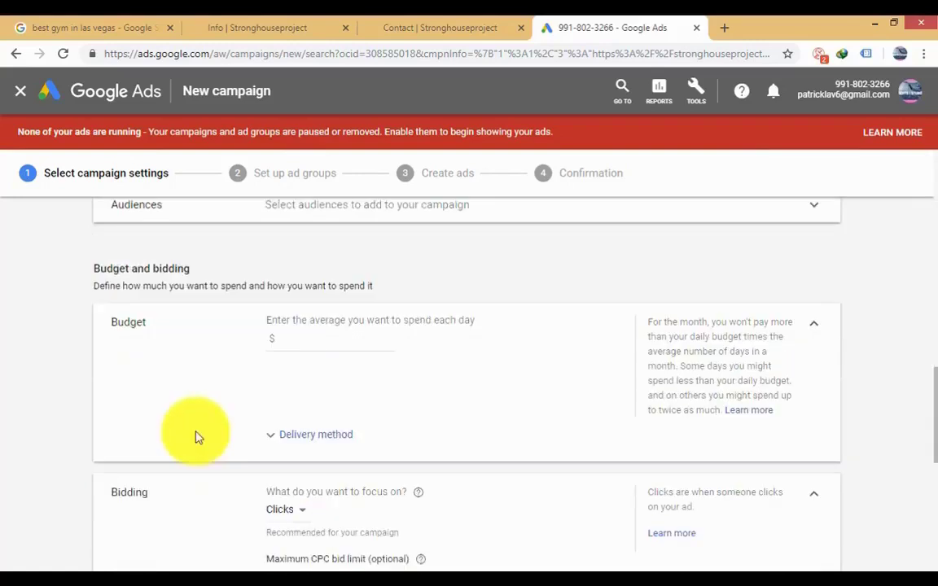
scroll(196, 437, "down", 2)
scroll(195, 435, "up", 2)
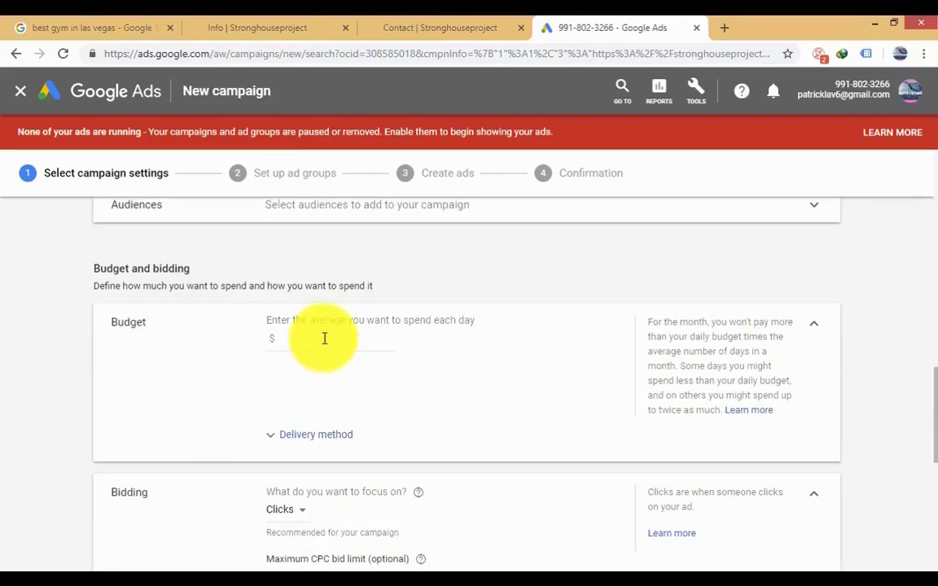
scroll(383, 398, "down", 6)
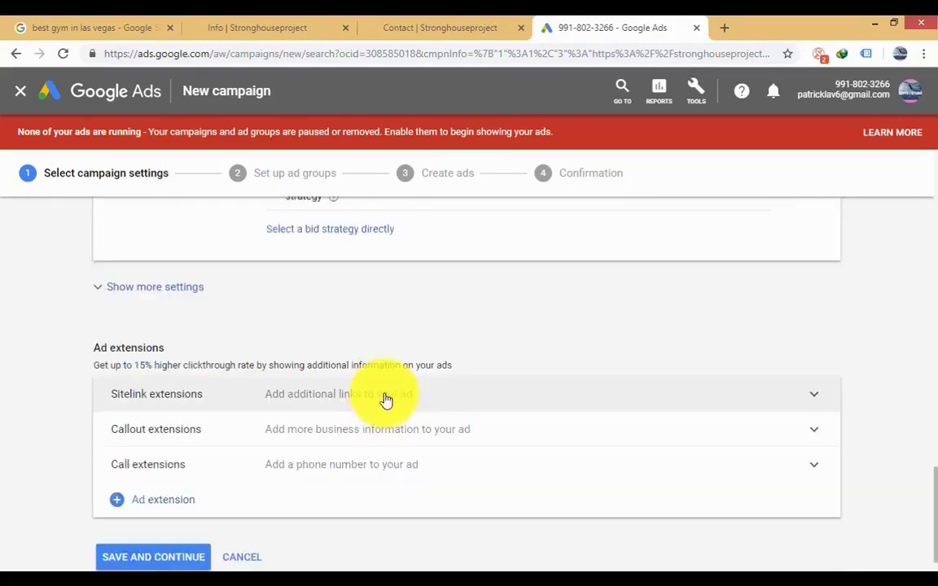
scroll(384, 398, "up", 4)
scroll(385, 398, "up", 3)
scroll(382, 393, "down", 1)
left_click(310, 373)
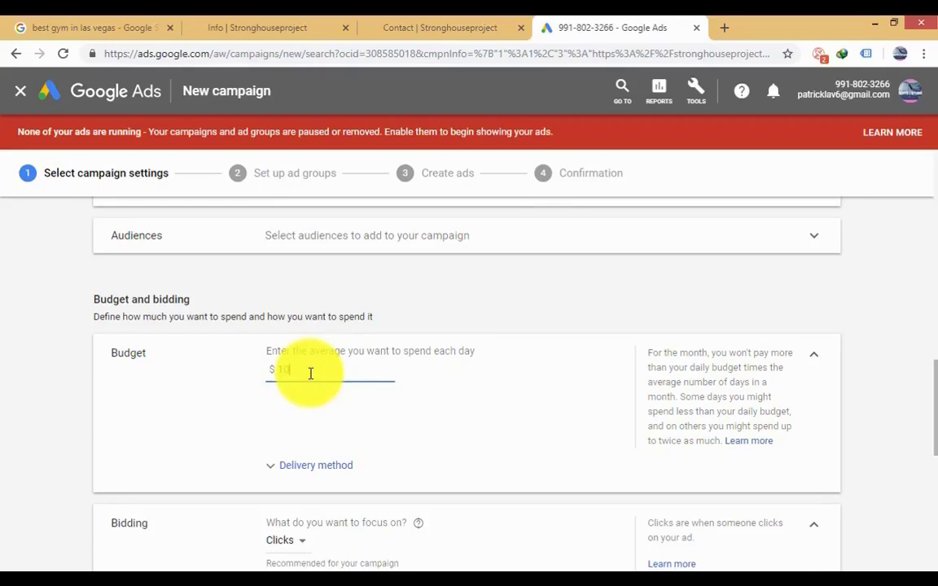
left_click(129, 407)
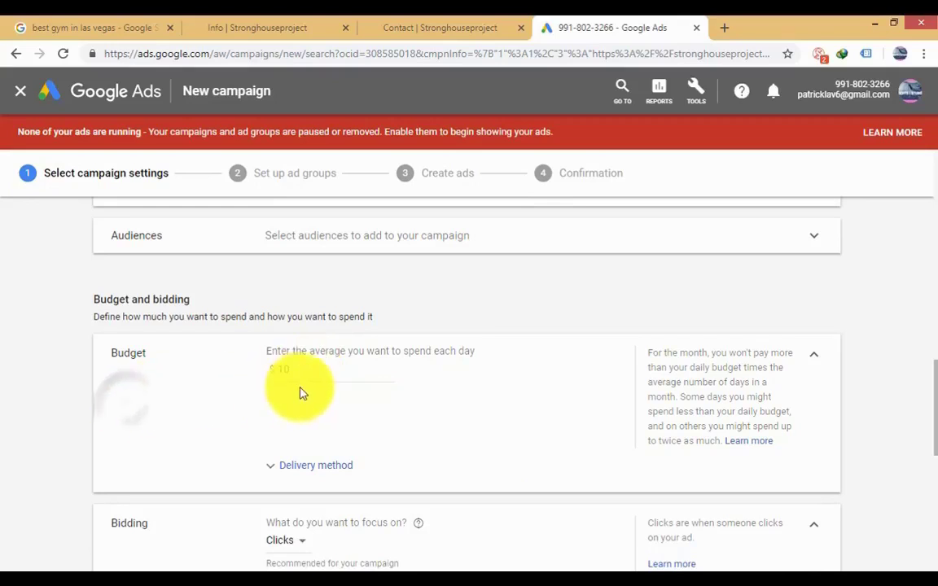
Step: Keep Clicks as the bidding focus without a maximum CPC limit, and save the campaign settings to continue to ad groups
scroll(305, 390, "down", 1)
scroll(440, 419, "down", 1)
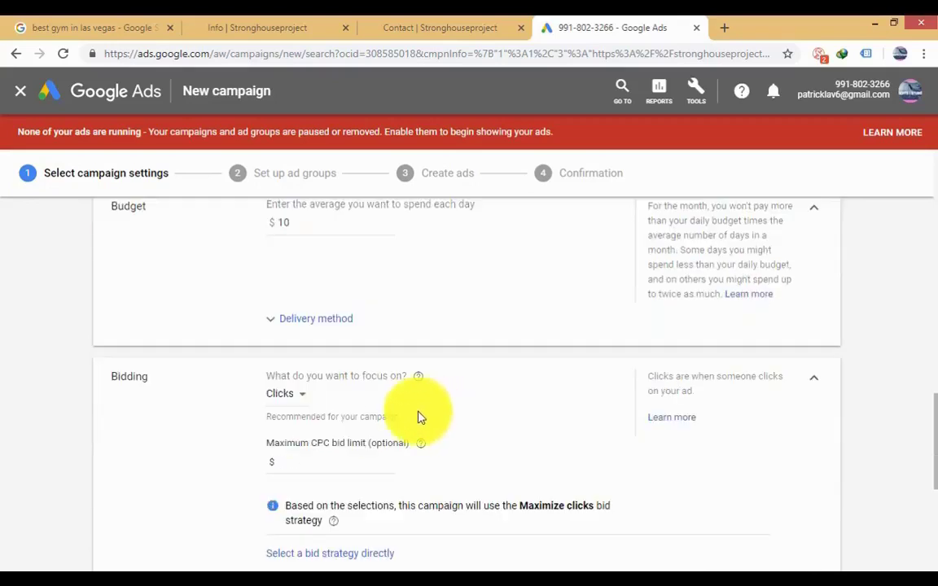
left_click(300, 407)
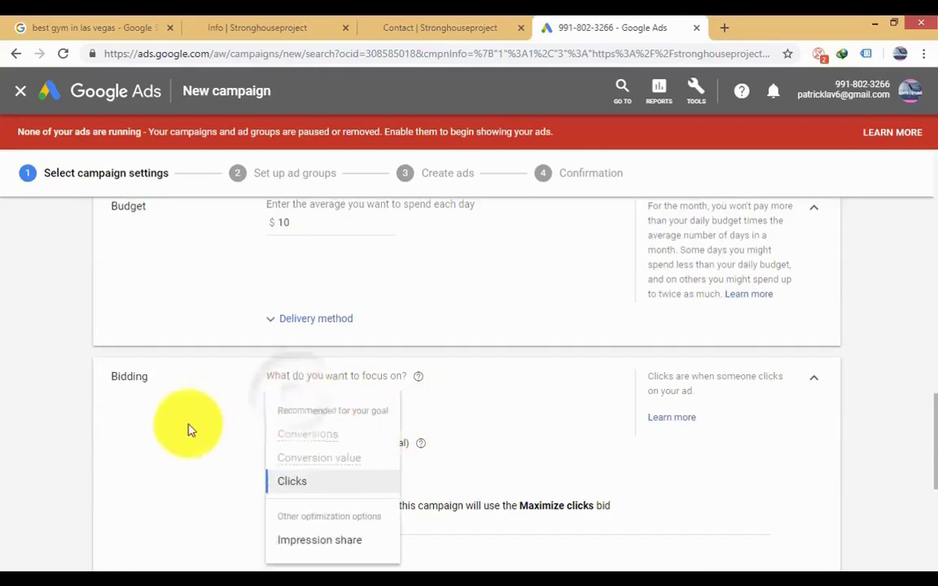
left_click(151, 415)
scroll(391, 464, "down", 3)
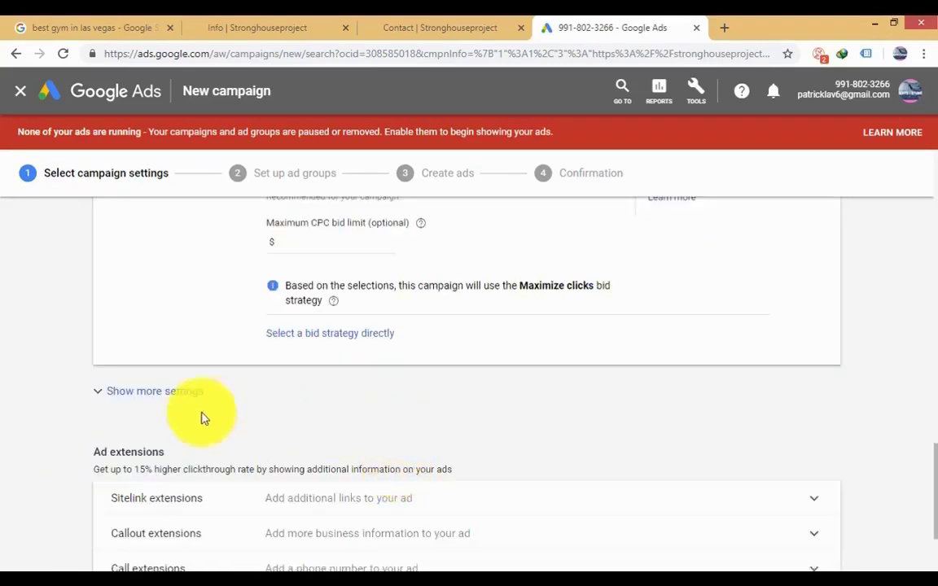
scroll(36, 440, "down", 1)
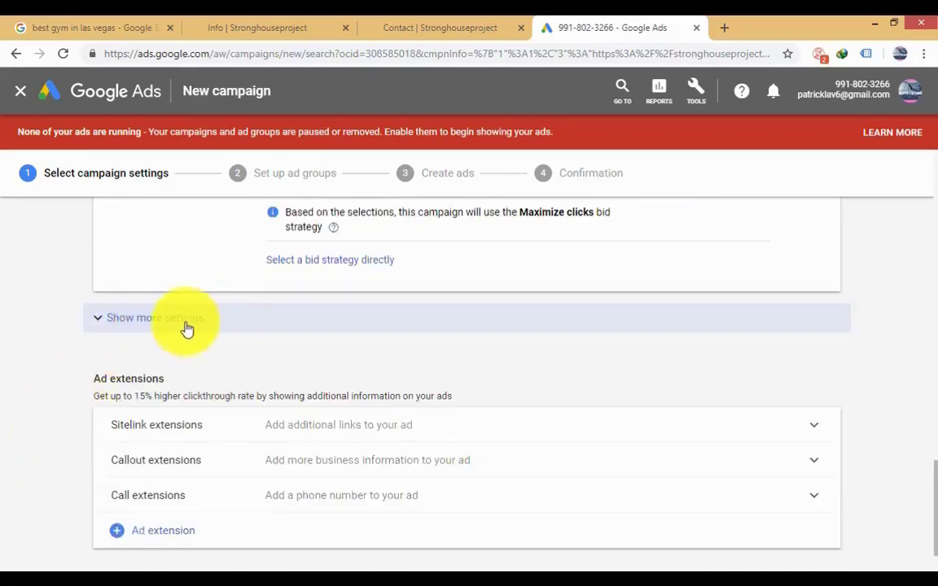
scroll(184, 391, "down", 1)
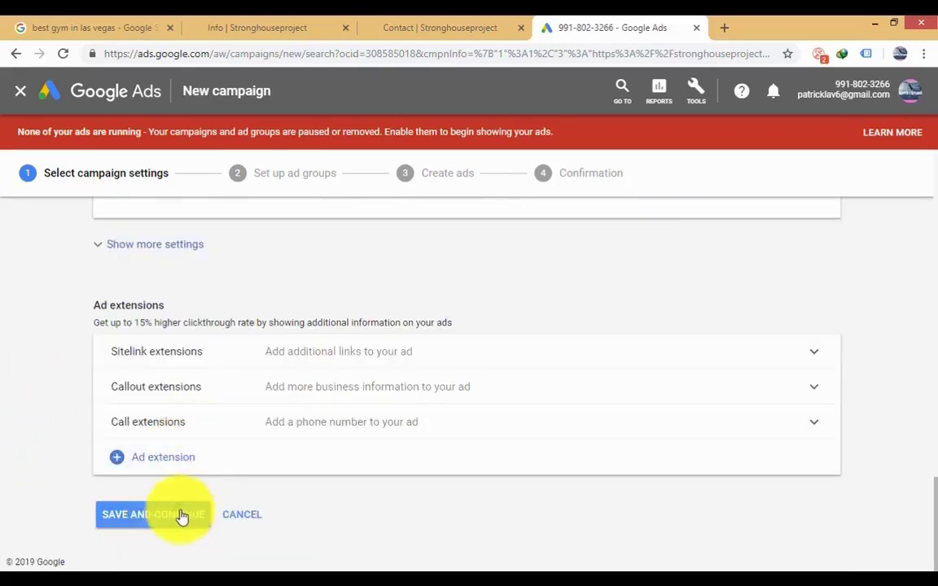
left_click(182, 515)
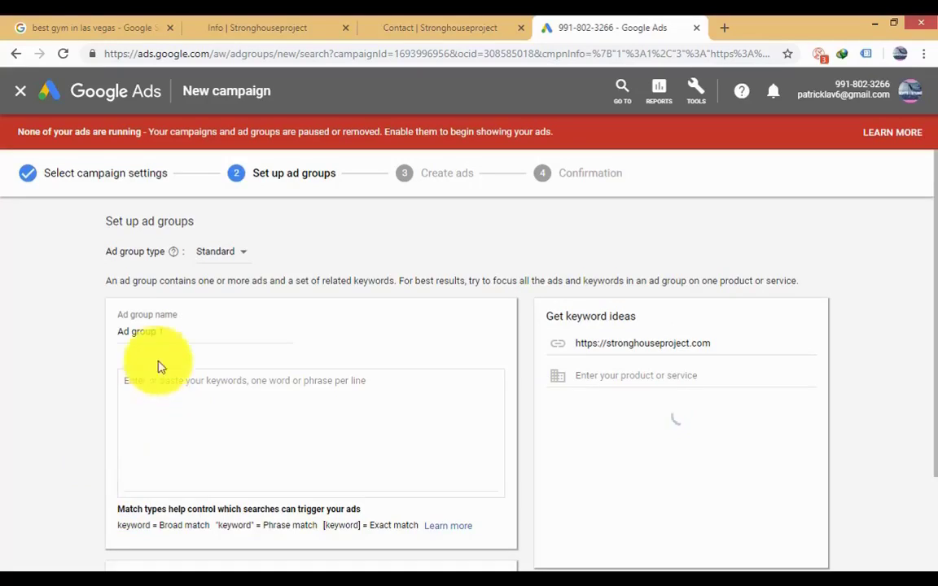
Step: Rename the ad group as stronghouseproject Ad group 1, copying the name from the gym site's web address
left_click_drag(175, 331, 92, 345)
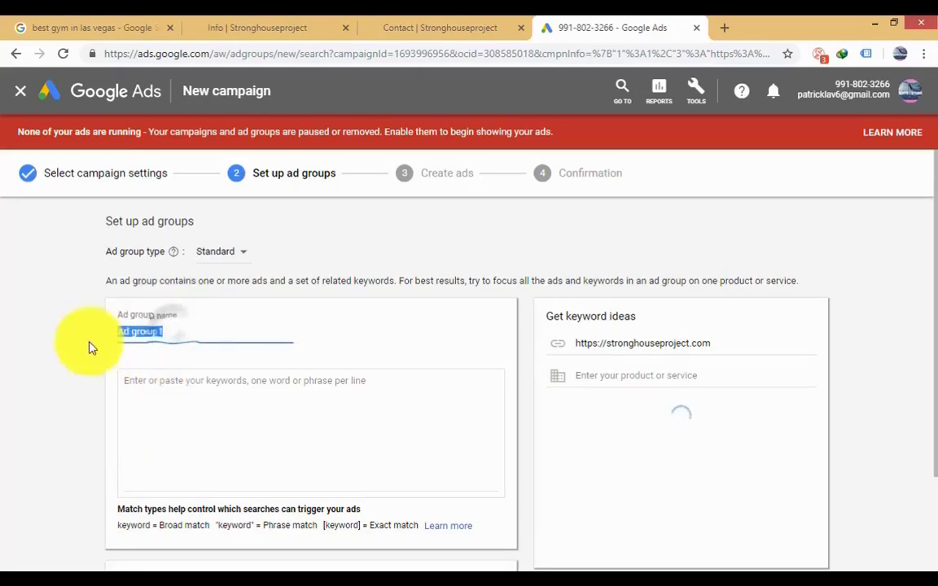
left_click(289, 24)
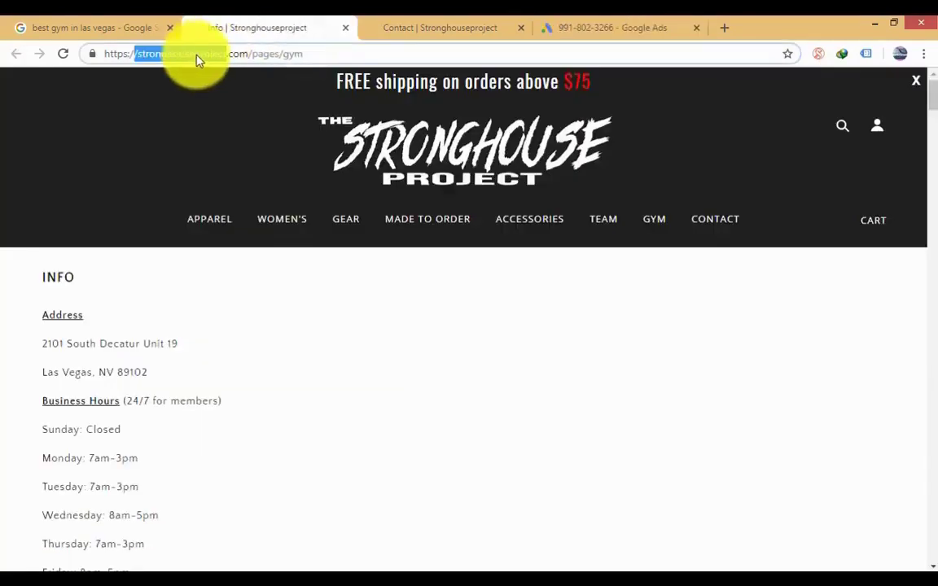
right_click(197, 59)
left_click(228, 108)
left_click(635, 25)
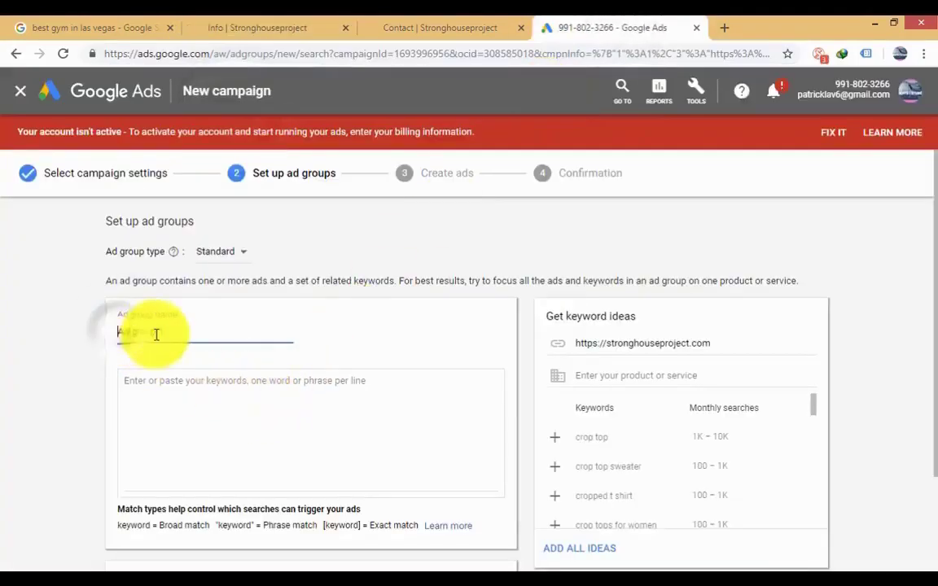
left_click_drag(127, 332, 167, 332)
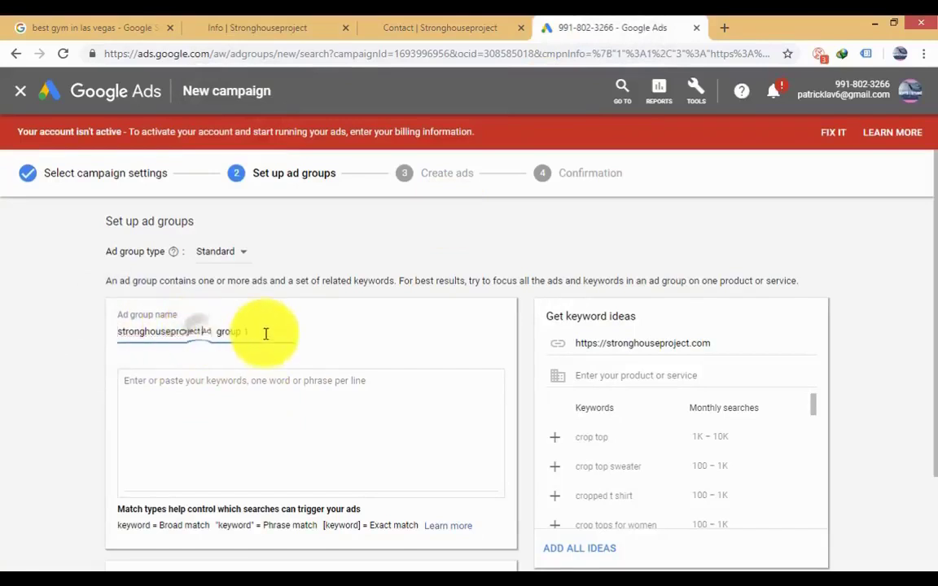
left_click(227, 429)
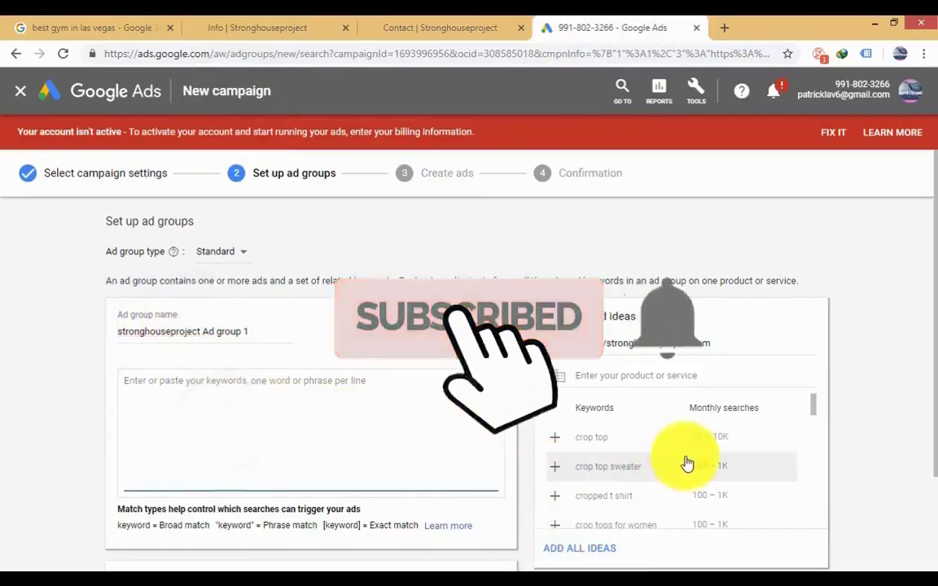
Step: Get keyword ideas for the service gym in nevada, checking the gym's location in its Google listing
scroll(681, 450, "down", 1)
scroll(664, 460, "down", 2)
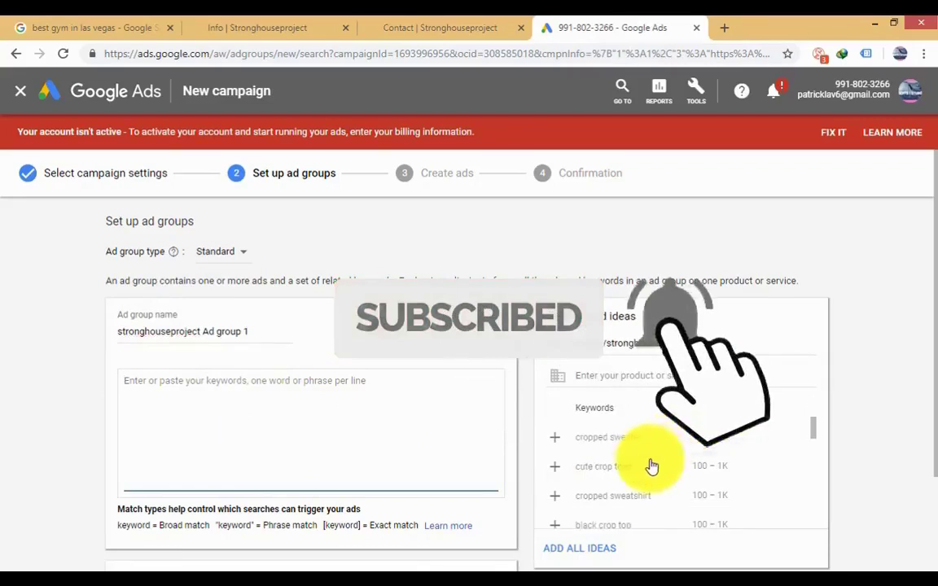
scroll(619, 511, "down", 5)
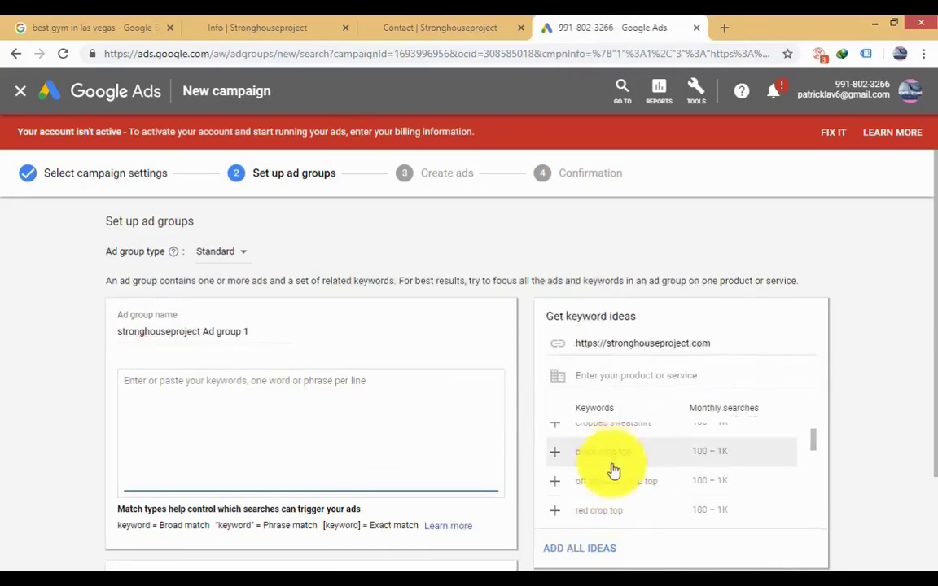
scroll(628, 513, "down", 1)
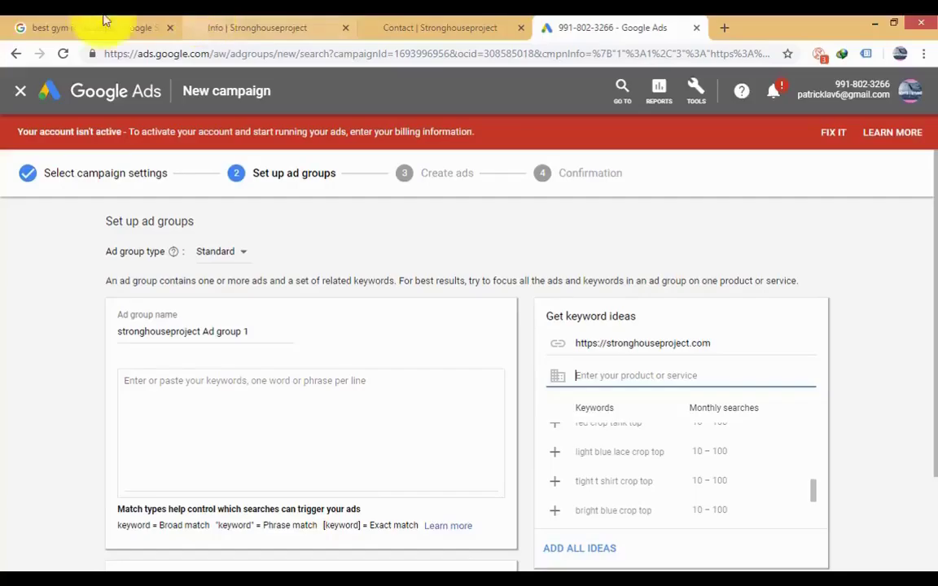
left_click(81, 26)
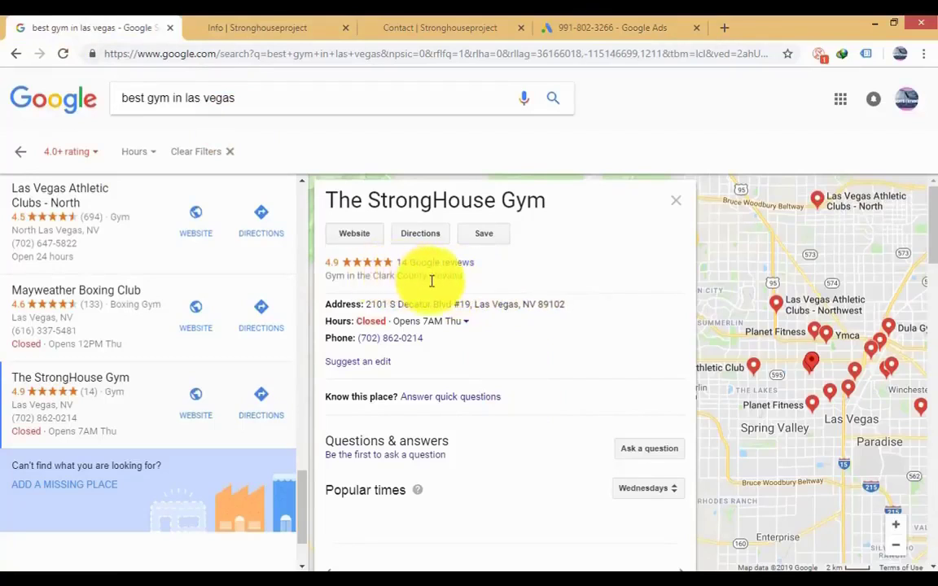
left_click(574, 25)
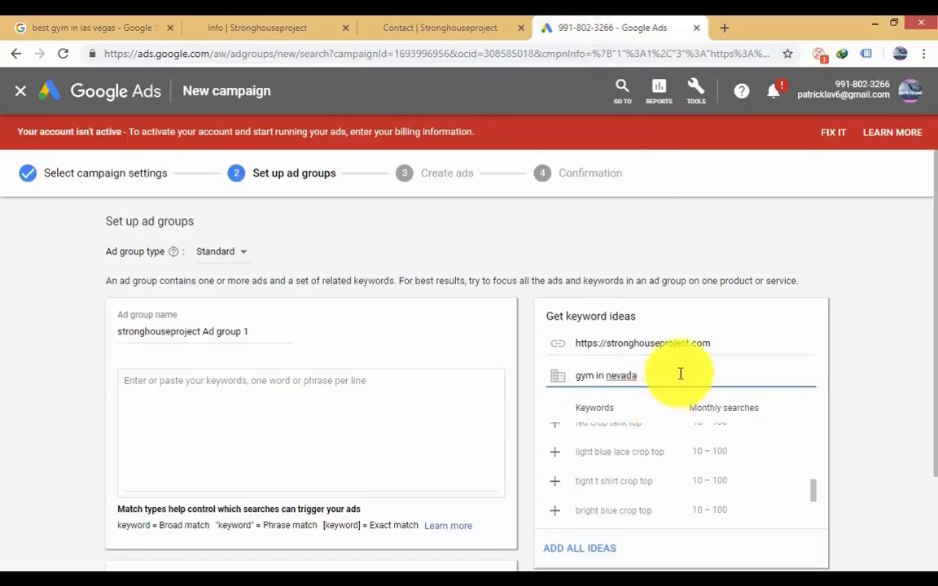
scroll(735, 463, "up", 10)
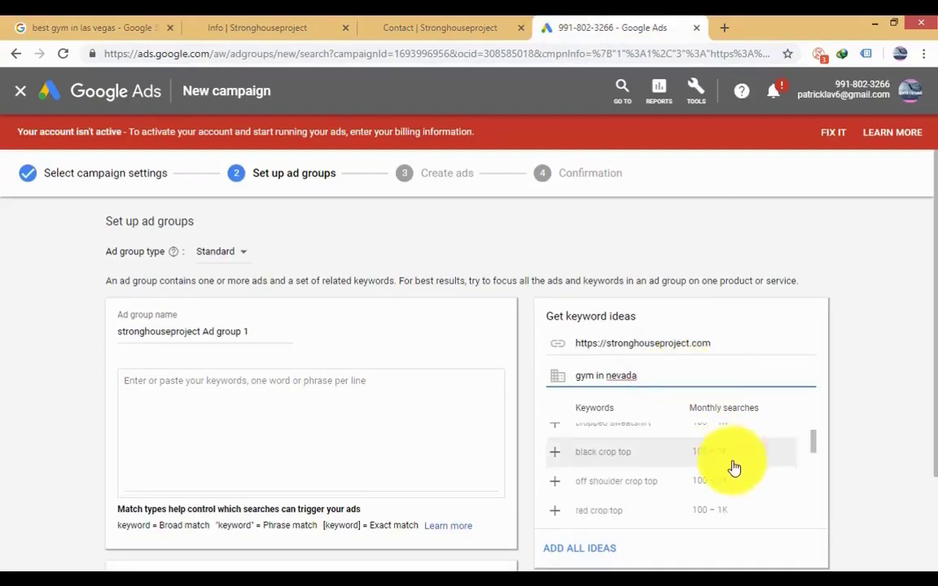
type("l")
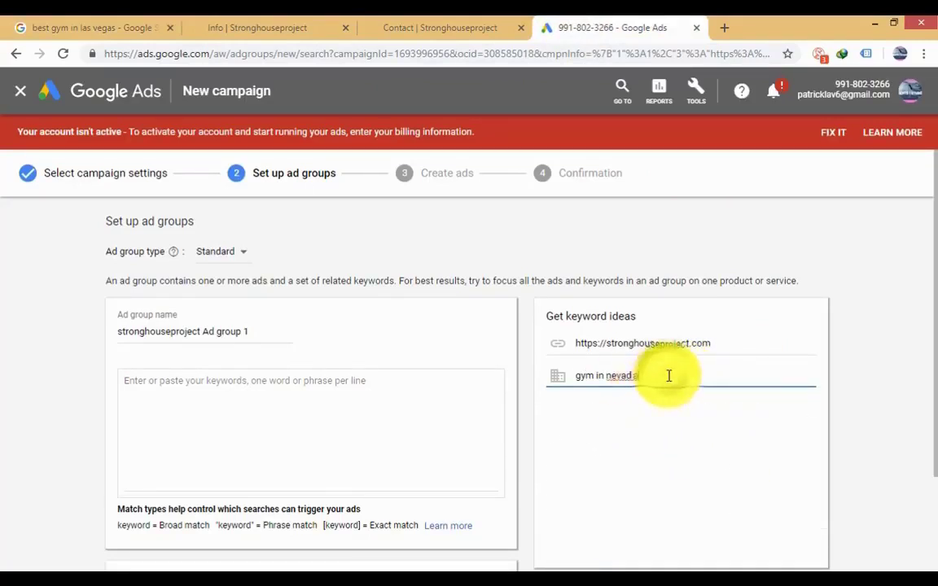
left_click(94, 29)
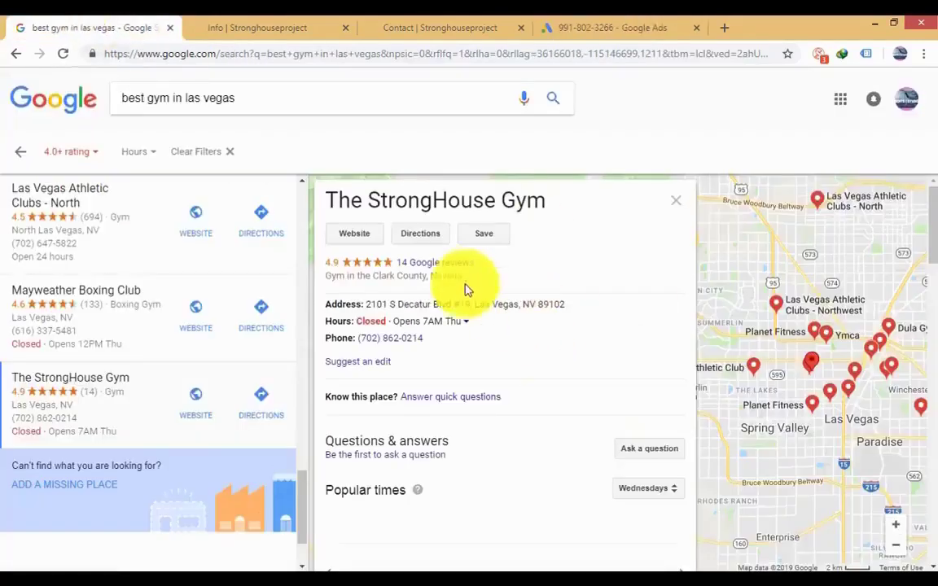
left_click(580, 28)
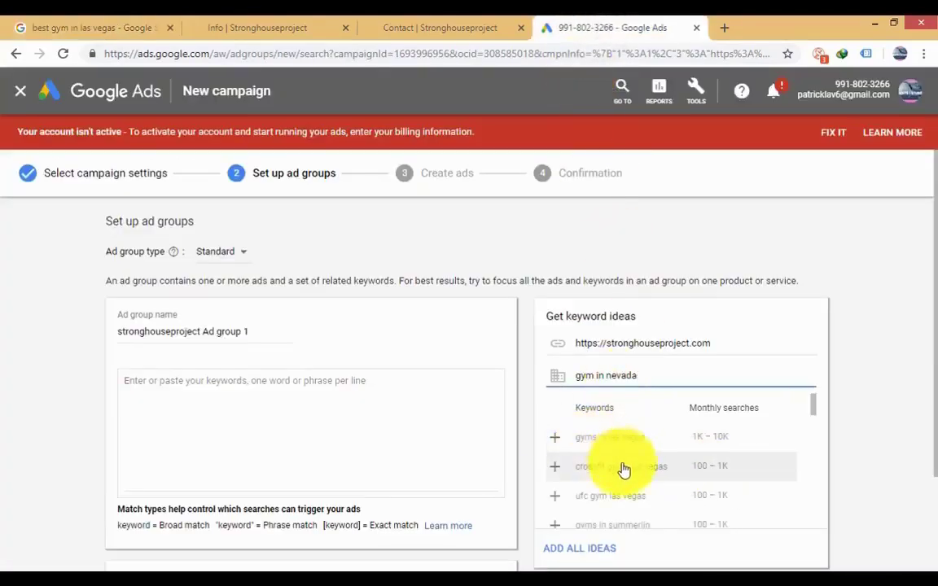
Step: Add the suggested keywords gyms in north las vegas and las vegas fitness centers to the ad group
scroll(643, 476, "down", 3)
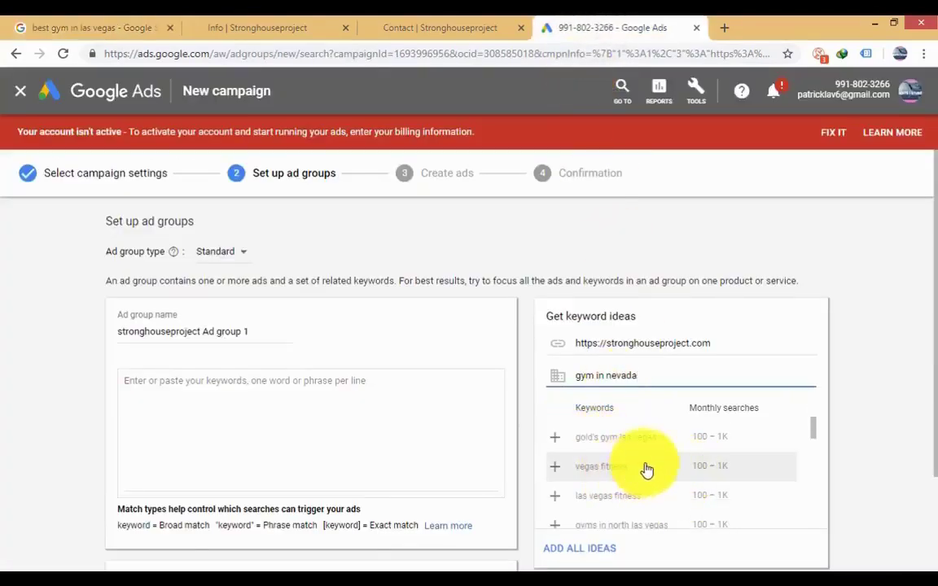
scroll(643, 489, "down", 4)
scroll(717, 489, "up", 2)
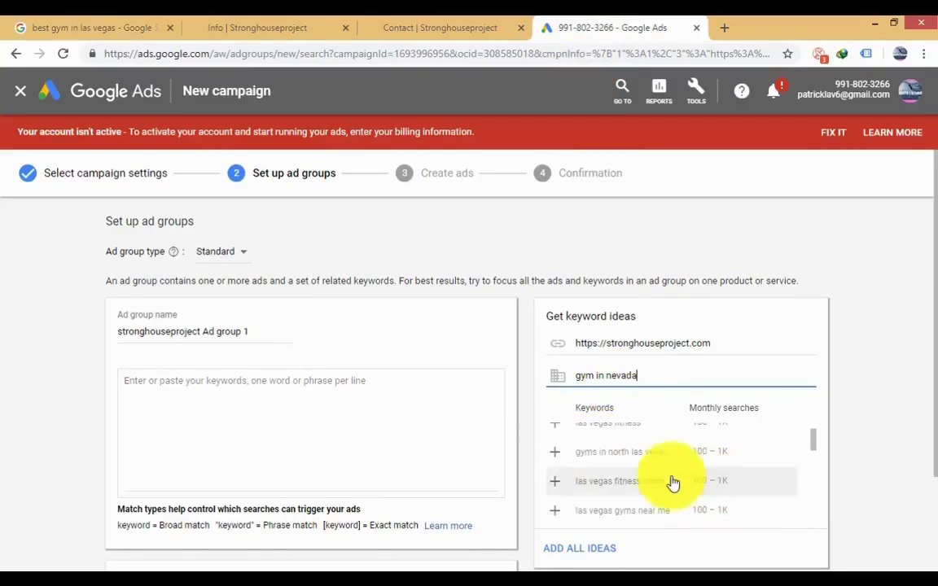
left_click(603, 452)
scroll(707, 476, "down", 4)
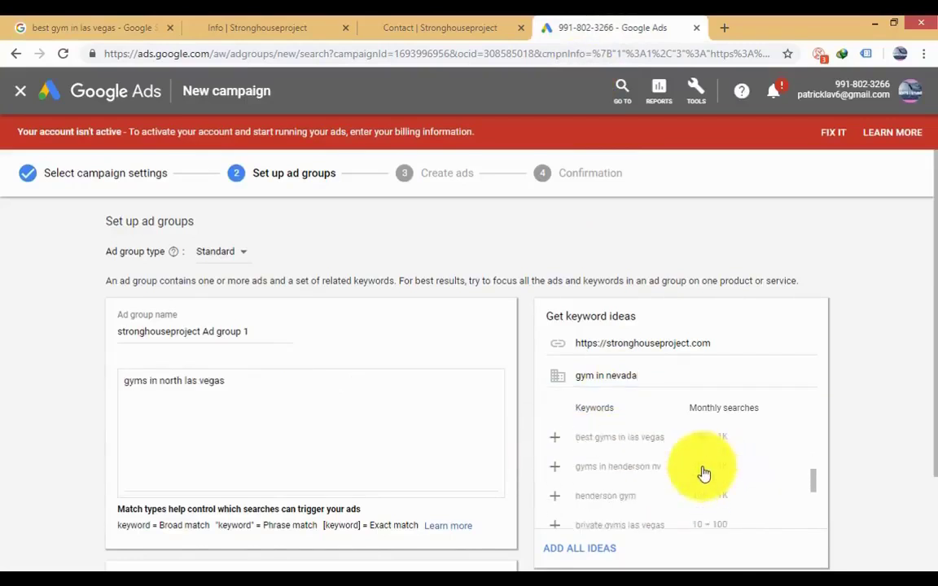
scroll(591, 484, "up", 2)
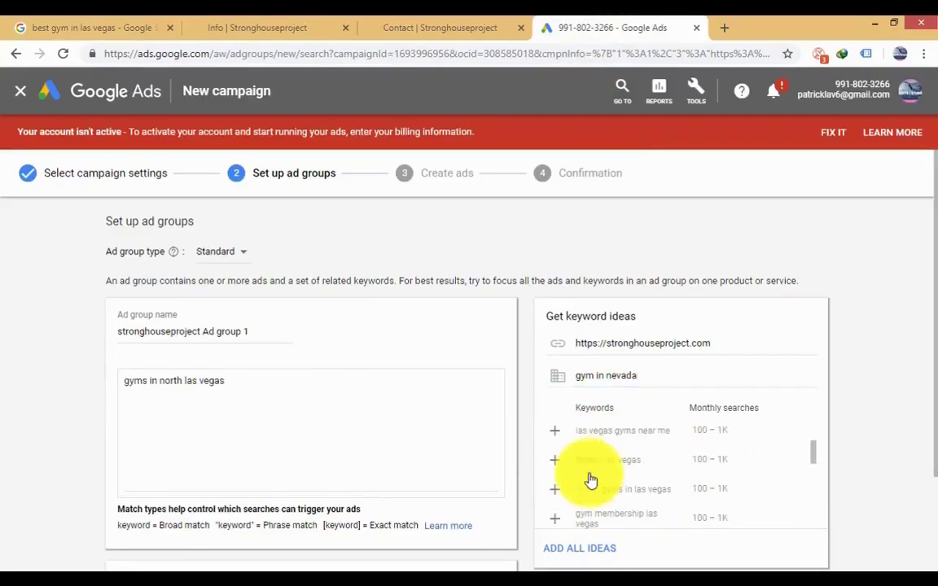
scroll(591, 481, "up", 2)
left_click(586, 479)
Step: Add the suggested keyword gym membership las vegas and the Las Vegas gyms idea listed just above it to the ad group
left_click(109, 25)
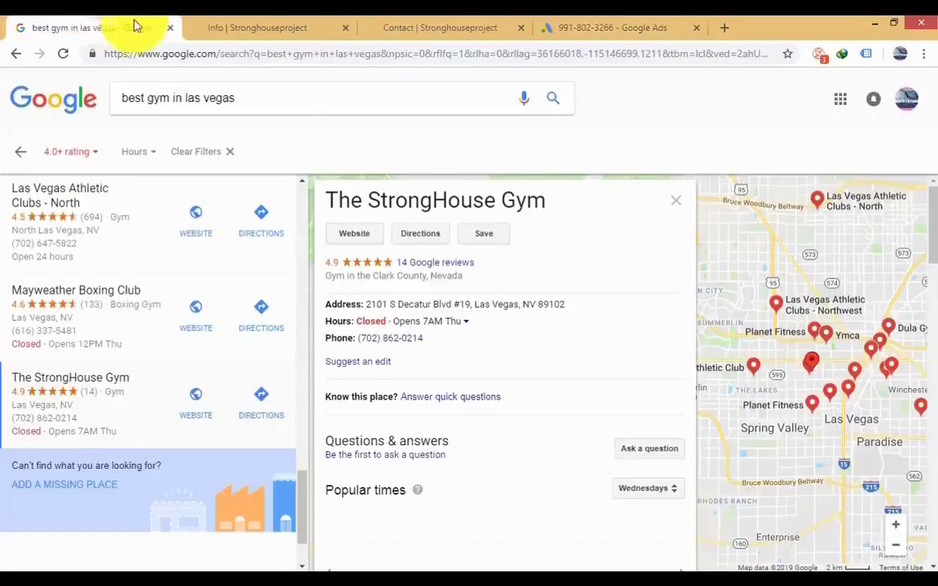
left_click(612, 27)
scroll(601, 465, "down", 2)
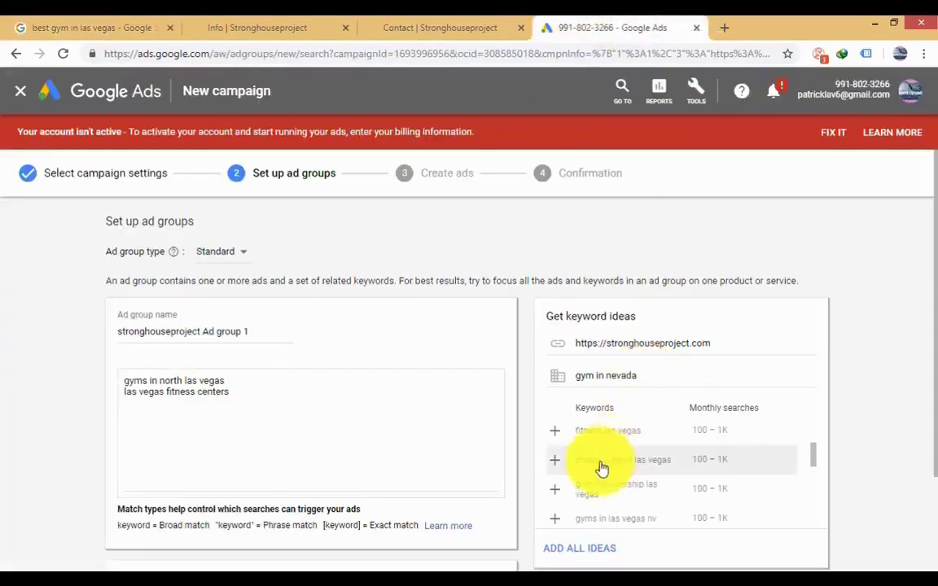
left_click(557, 494)
left_click(557, 464)
Step: Save the ad group with its keywords and continue to ad creation, going back from the suggestion to add more to the ads
scroll(49, 460, "down", 3)
left_click(170, 516)
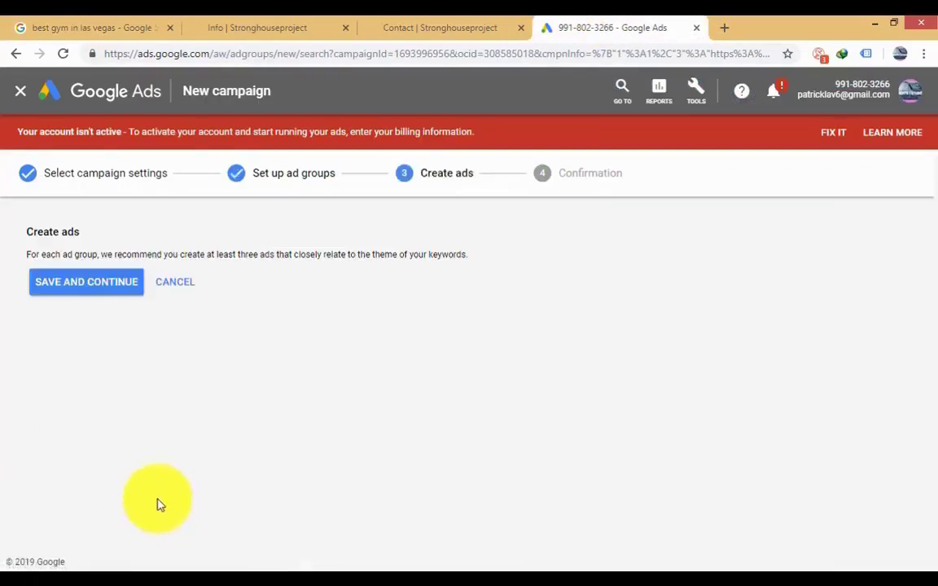
left_click(94, 284)
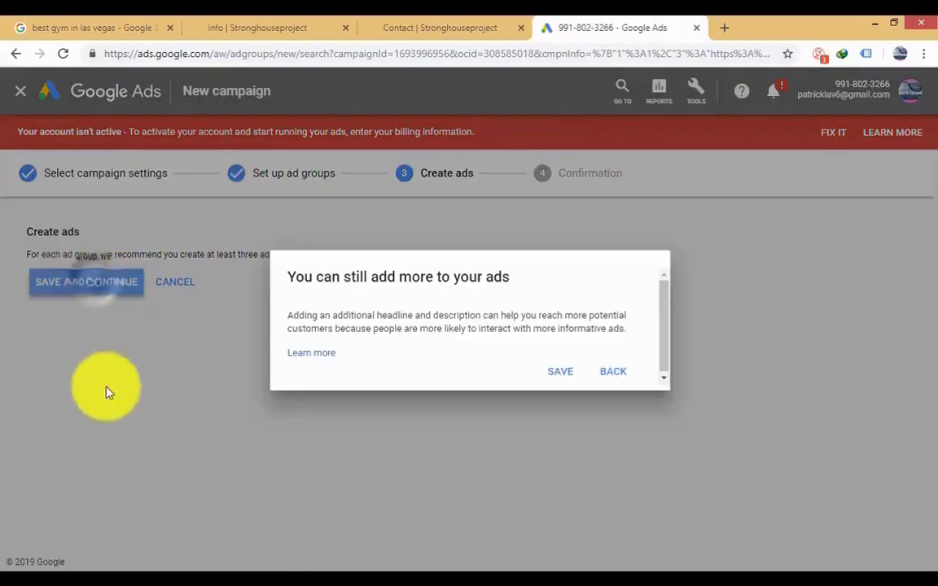
left_click(617, 371)
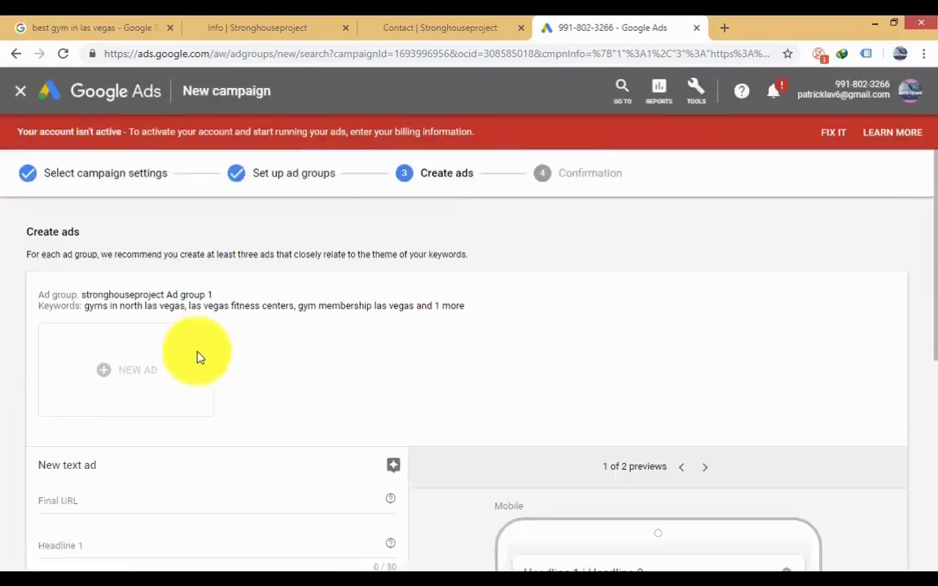
scroll(43, 403, "down", 2)
left_click(132, 358)
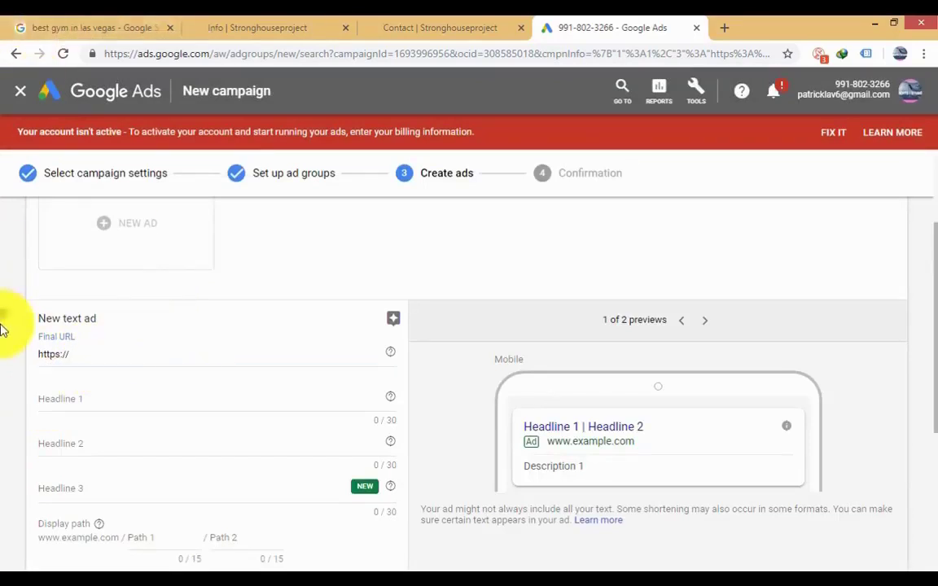
left_click(236, 27)
left_click_drag(135, 53, 242, 57)
right_click(163, 54)
left_click(184, 101)
left_click(544, 33)
left_click_drag(108, 354, 2, 368)
key("ctrl+v")
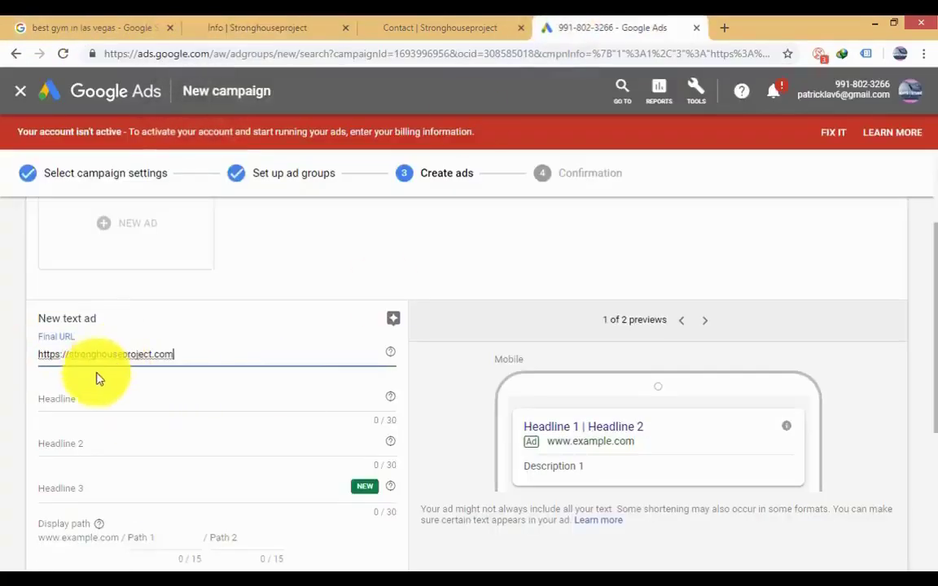
Step: Search Google for best gym in las vegas in a new tab and examine the competitor ad's headline for Headline 1 ideas
left_click(105, 412)
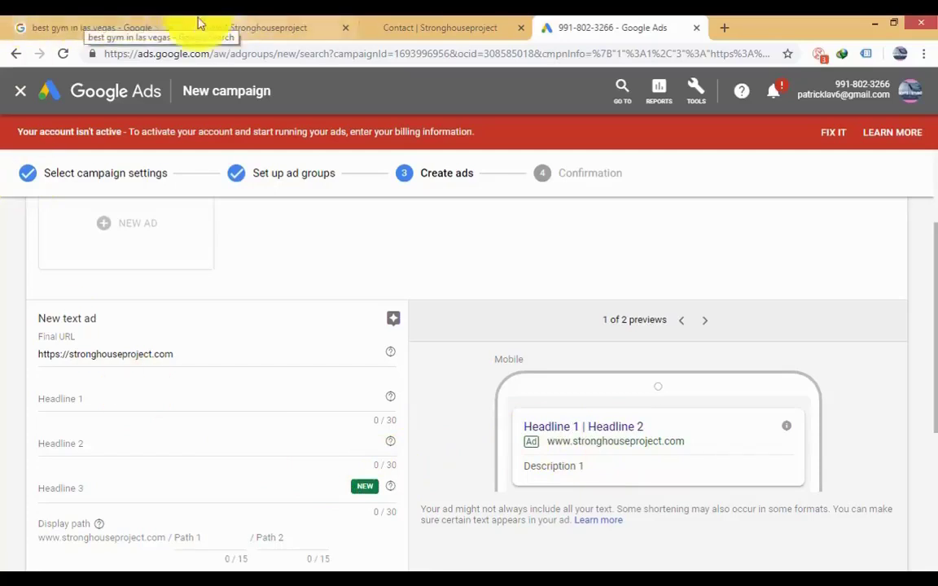
left_click(127, 26)
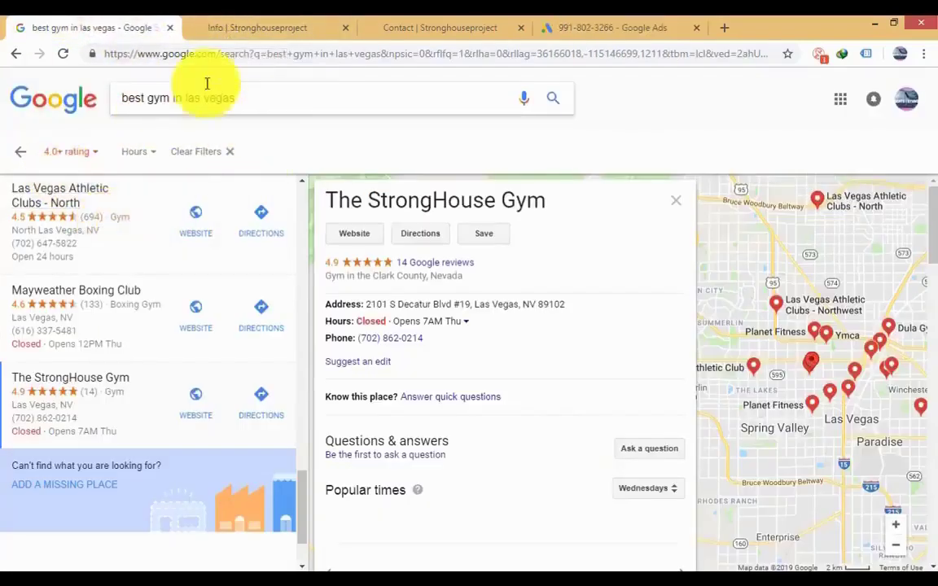
left_click(682, 208)
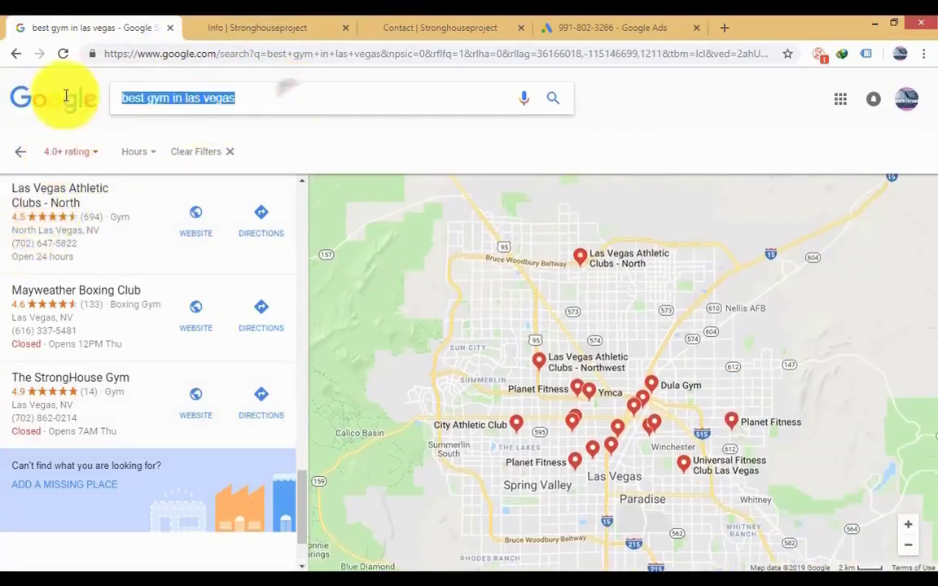
triple_click(167, 97)
right_click(167, 98)
left_click(228, 198)
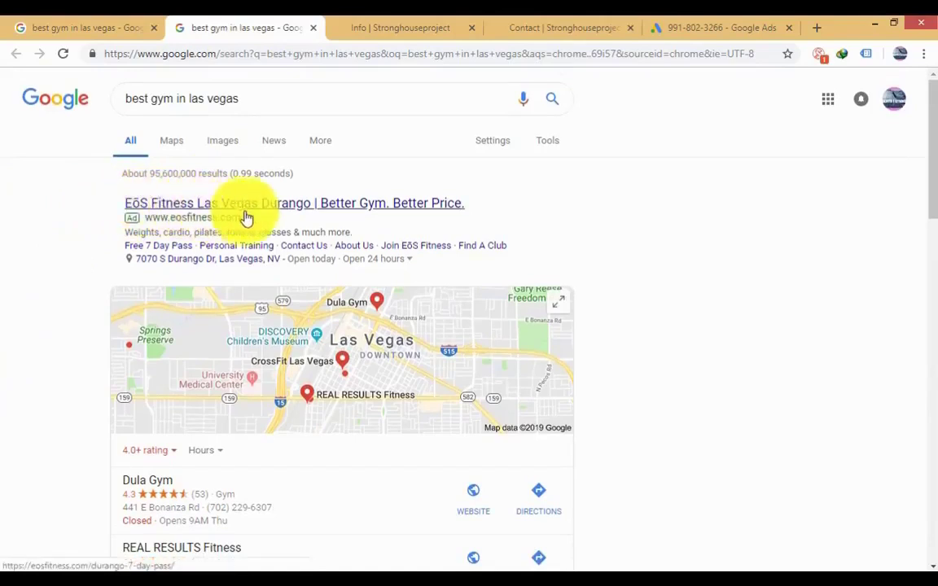
scroll(623, 324, "down", 4)
scroll(597, 320, "up", 4)
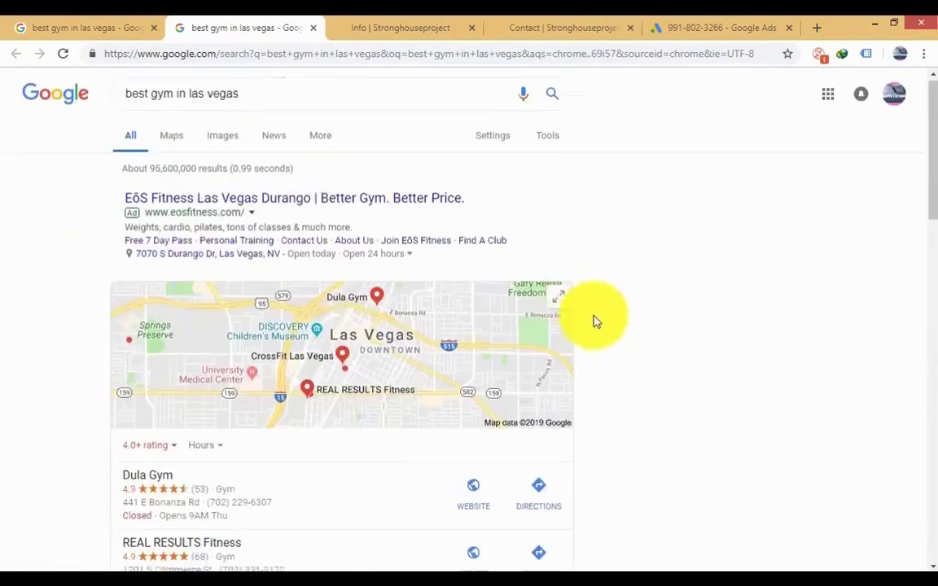
left_click_drag(109, 205, 267, 205)
Step: Search Google for best gym in NYC and copy Best Gym Access Studios for Beginners from the ClassPass ad into Headline 1
left_click_drag(239, 98, 200, 100)
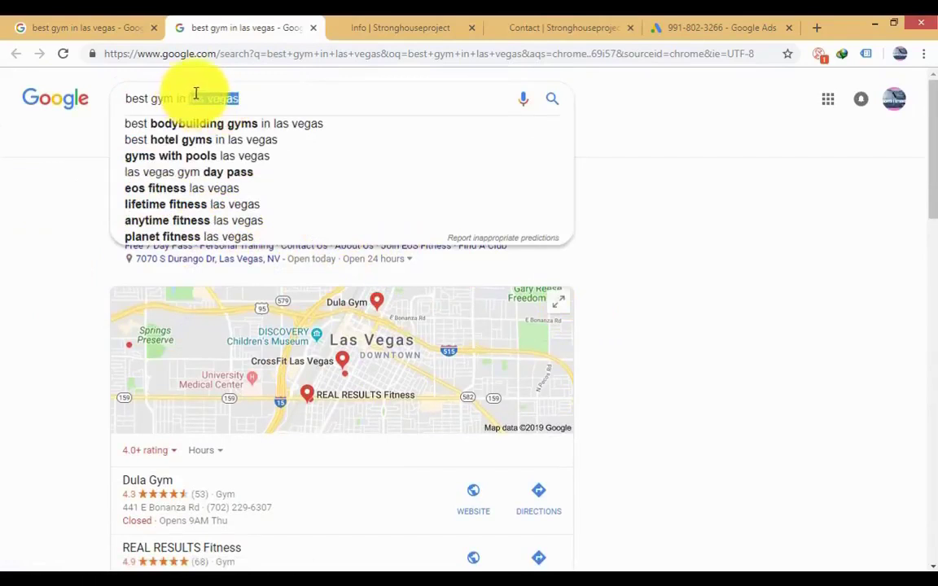
type("NYC")
key("Return")
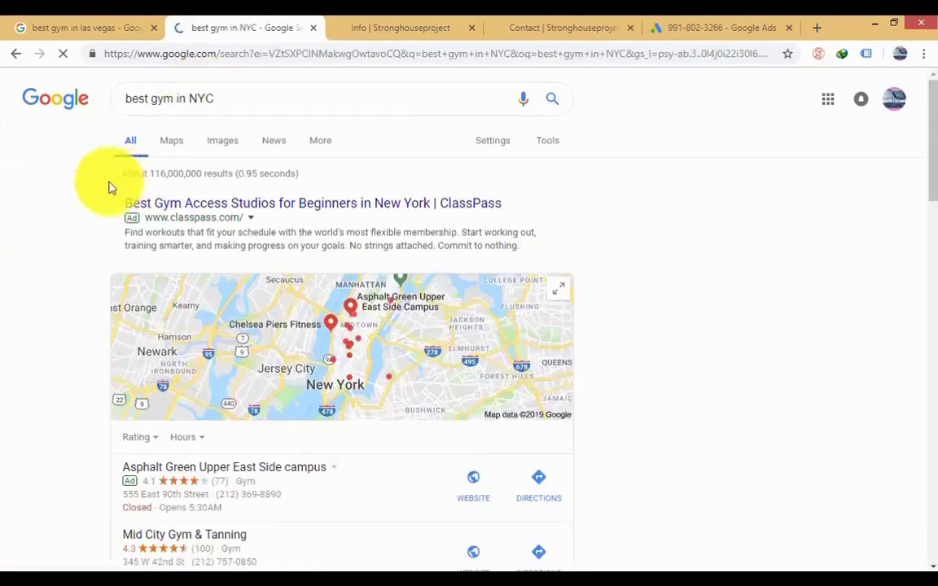
left_click_drag(116, 208, 368, 205)
right_click(180, 203)
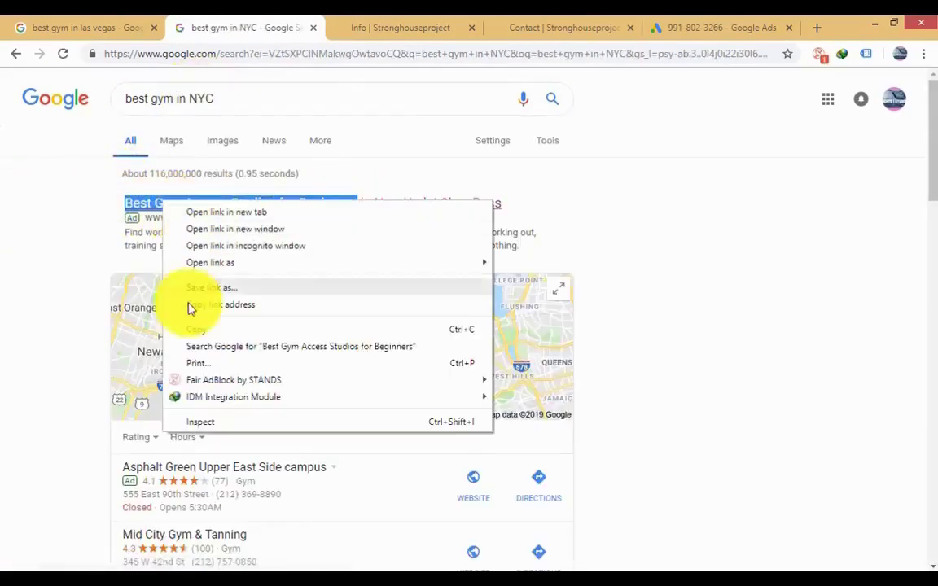
left_click(195, 329)
left_click(709, 28)
key("ctrl+a")
key("ctrl+v")
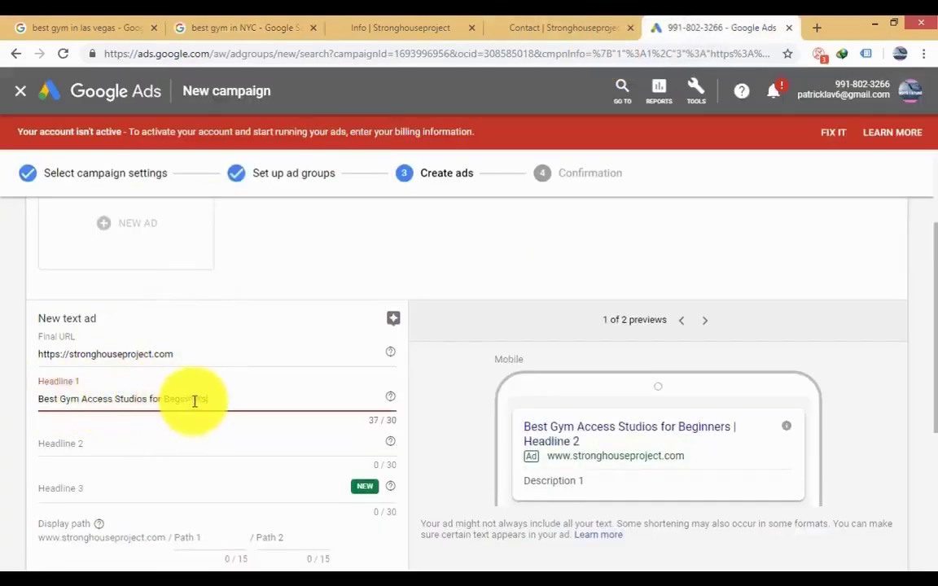
Step: Check the ClassPass ad's headline again and extend Headline 1 to read Best Gym Access Studios for Beginners in Las Vegas
key("ctrl+1")
key("ctrl+2")
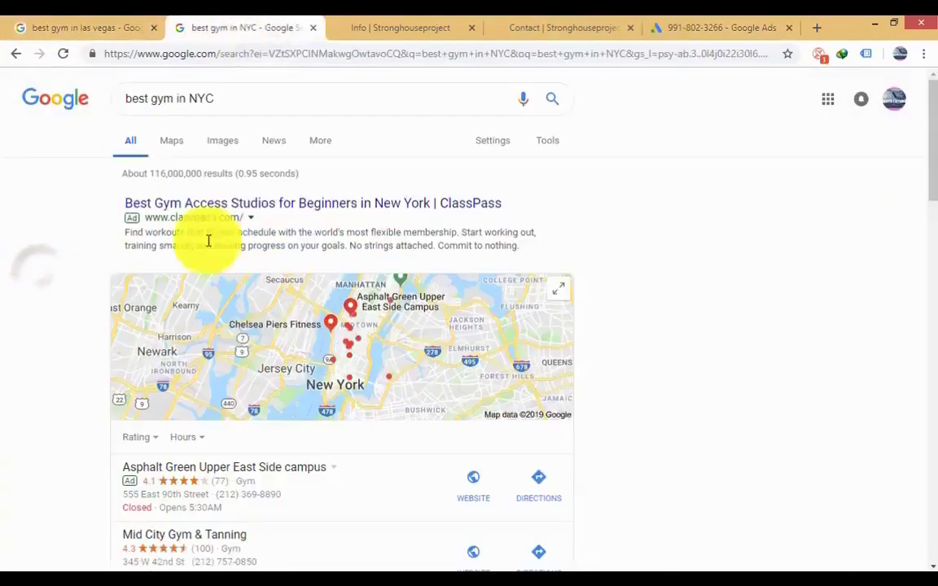
key("ctrl+5")
type("ios for Beginners in Las Vegas")
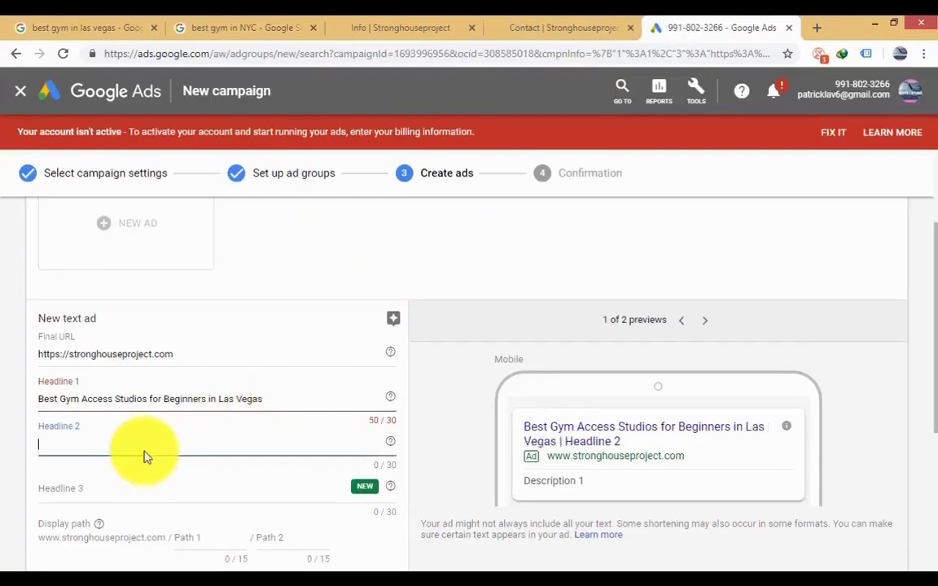
Step: Fill Headline 2 with FREE shipping on orders above $75, copied from the banner of the gym's website
left_click(236, 27)
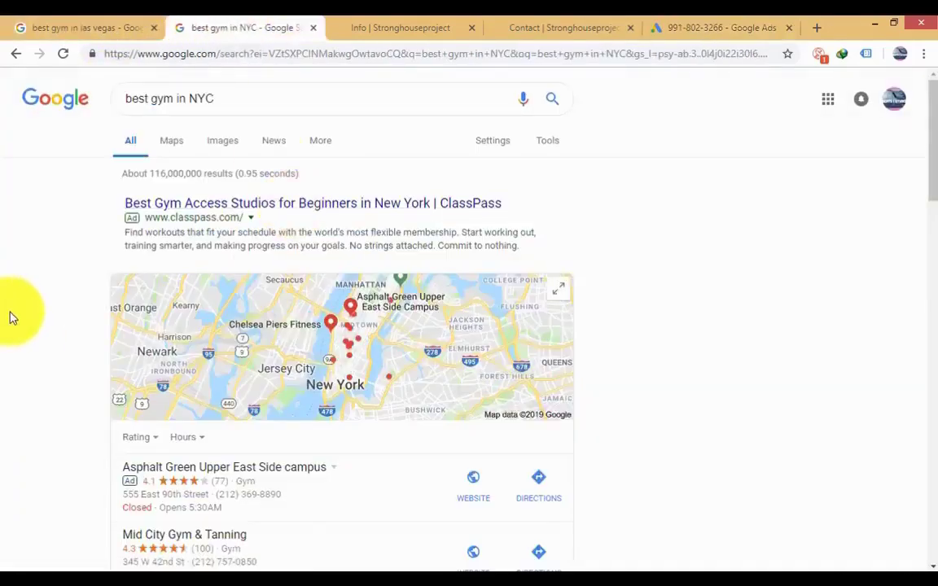
scroll(12, 317, "down", 5)
scroll(12, 317, "up", 5)
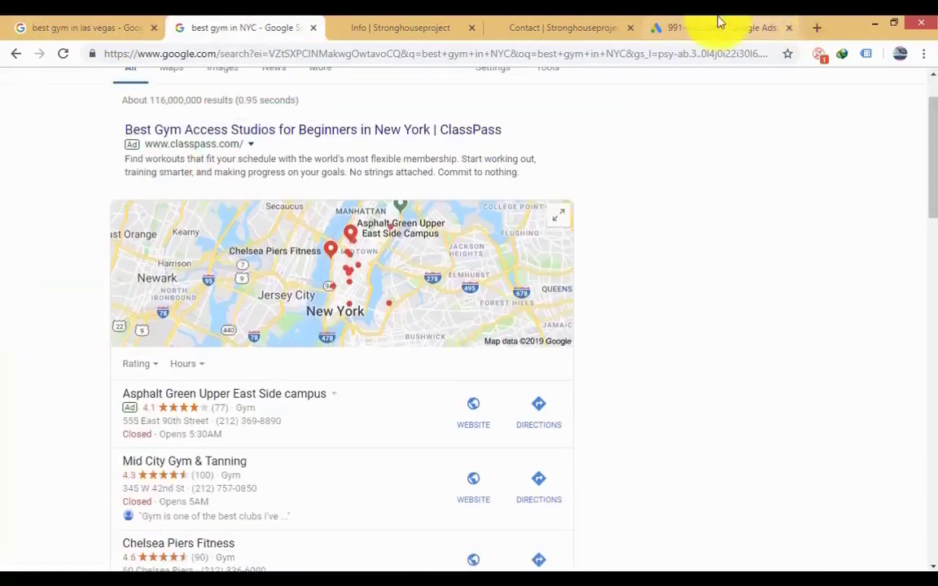
left_click(722, 22)
left_click(419, 24)
left_click_drag(615, 81, 326, 86)
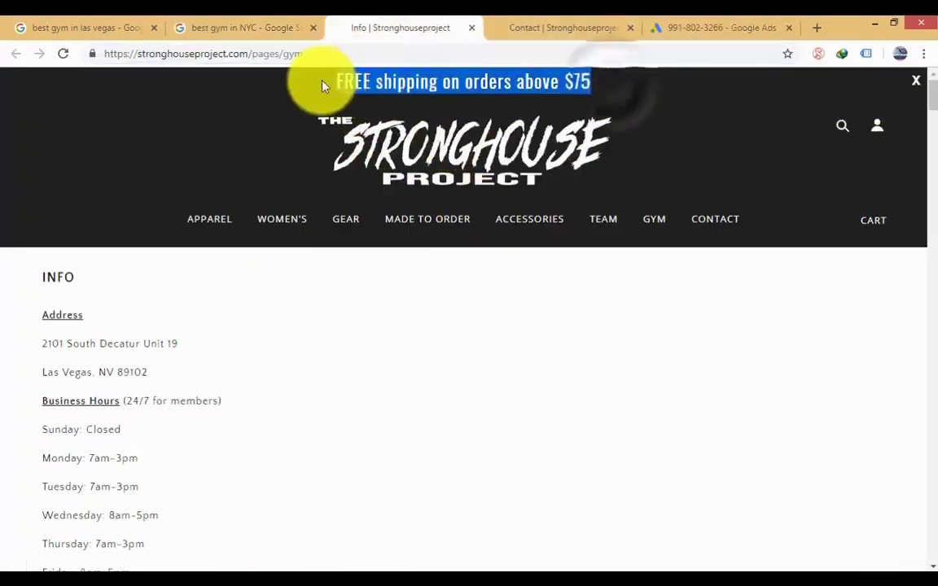
key("ctrl+c")
left_click(723, 28)
right_click(78, 444)
left_click(105, 343)
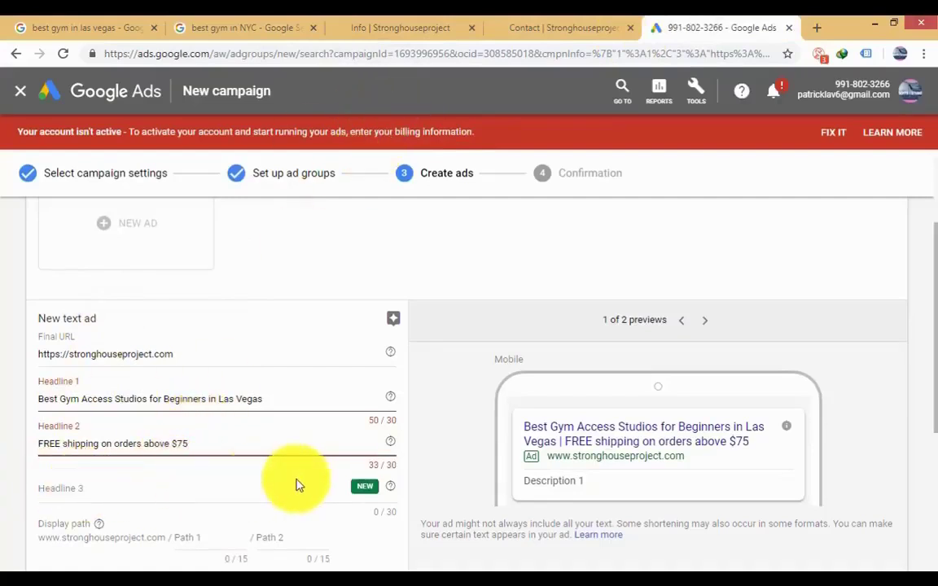
Step: Examine the gym website's info page, including its equipment list and photos, for details usable in the ad
left_click(402, 27)
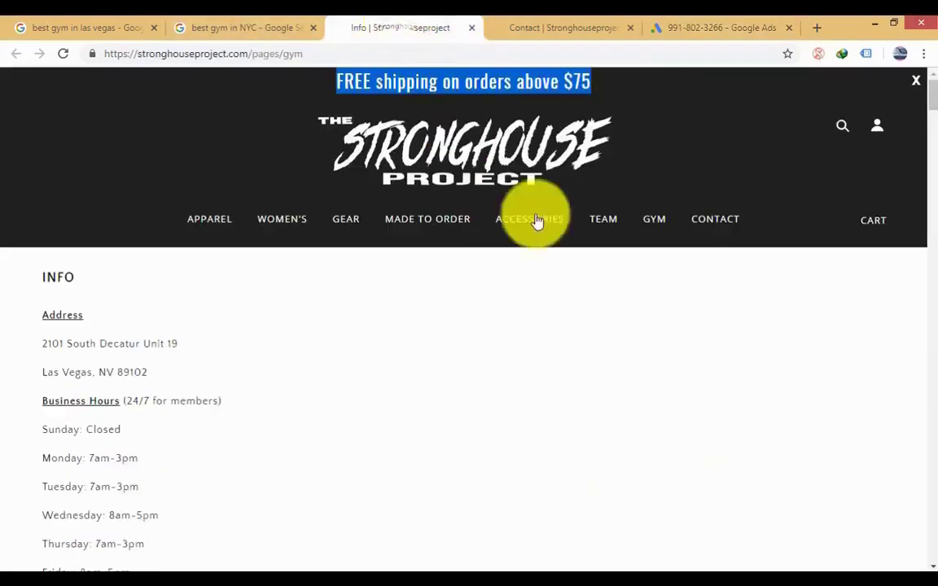
scroll(293, 314, "down", 1)
scroll(293, 313, "down", 15)
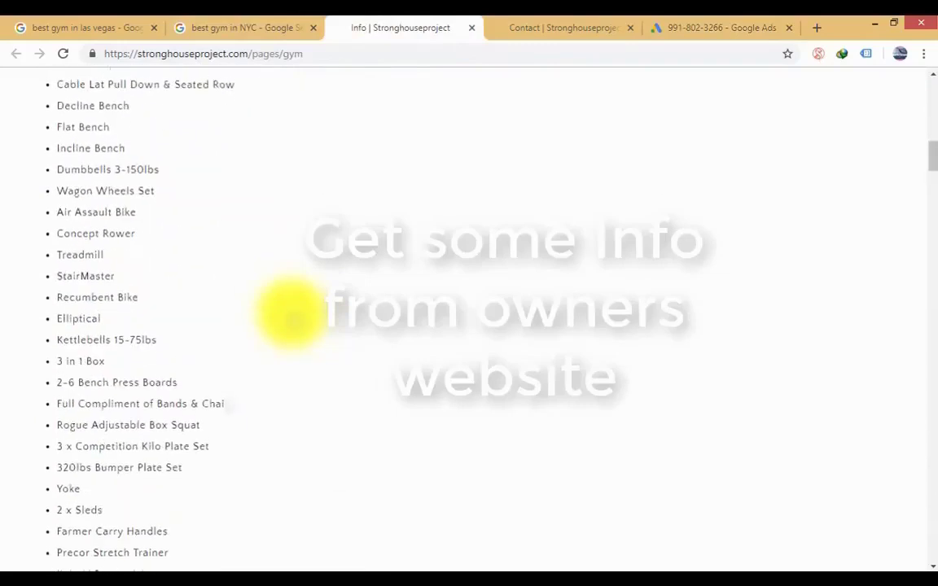
scroll(292, 313, "down", 10)
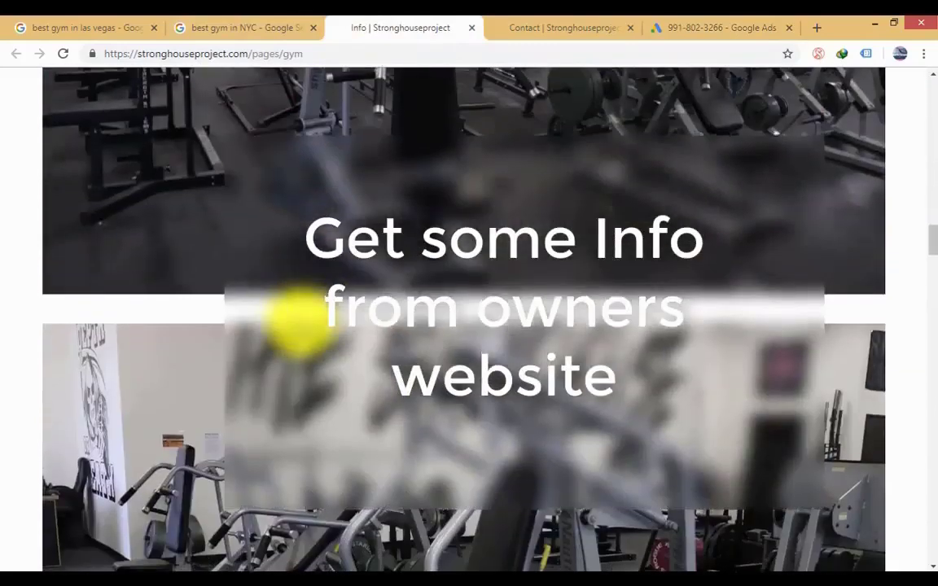
scroll(301, 327, "down", 15)
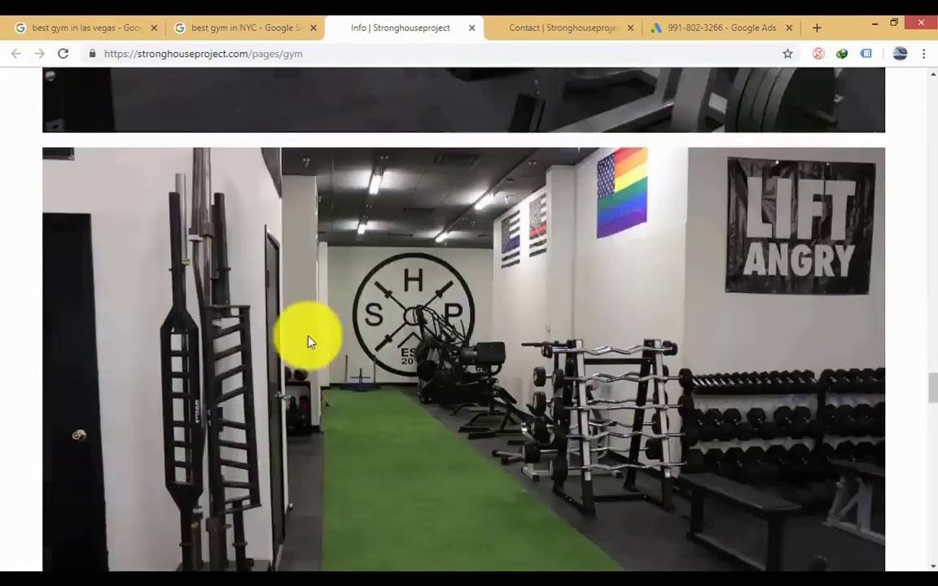
scroll(309, 343, "down", 3)
scroll(309, 343, "up", 8)
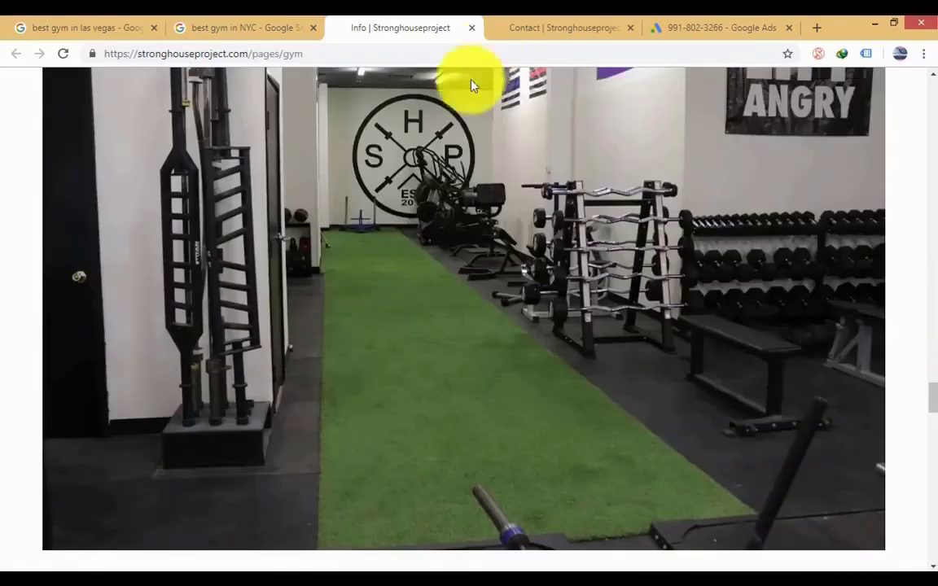
left_click(546, 22)
Step: Copy the ClassPass ad's full description, starting Find workouts that fit your schedule, into Description 1 of the text ad
left_click(203, 22)
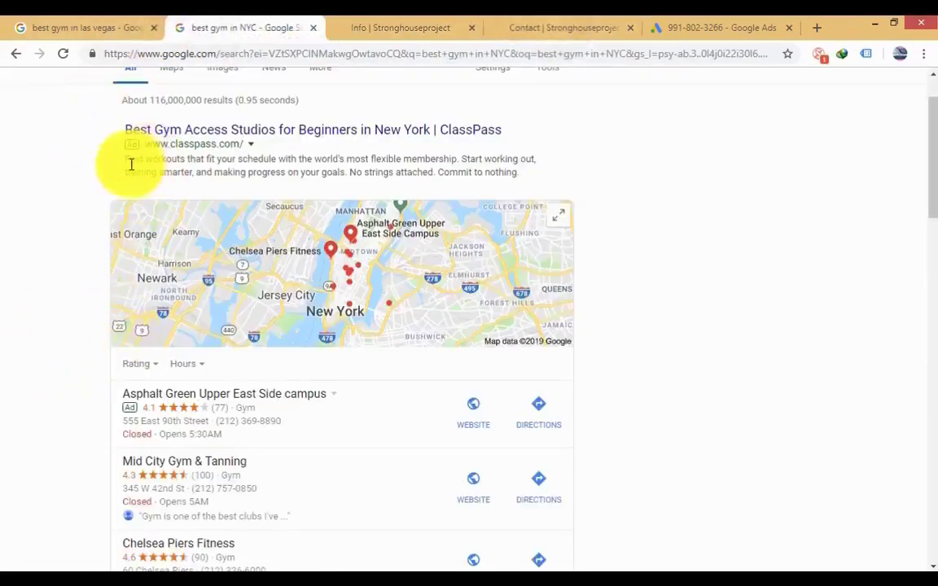
left_click_drag(163, 162, 399, 158)
left_click(399, 158)
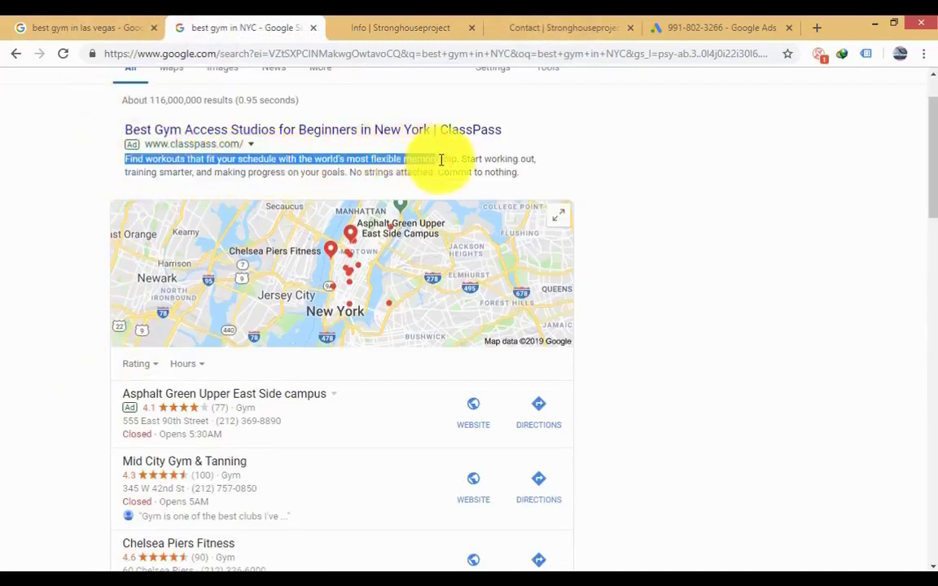
left_click_drag(456, 158, 353, 174)
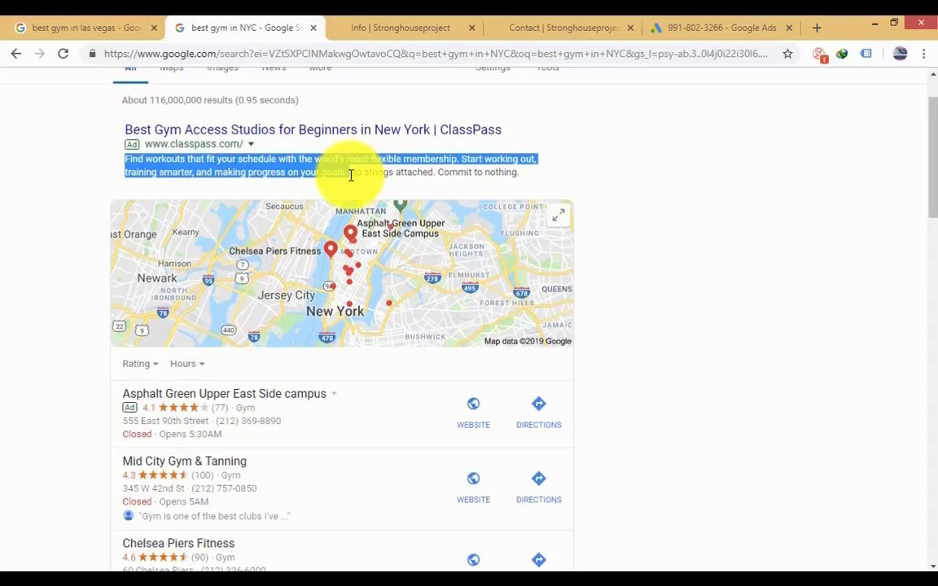
left_click(512, 173)
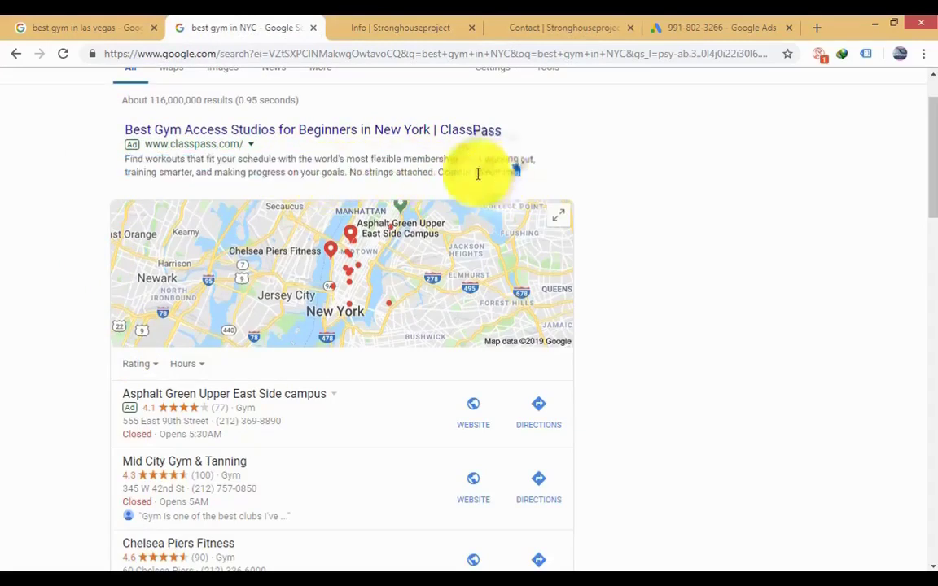
left_click_drag(92, 184, 122, 163)
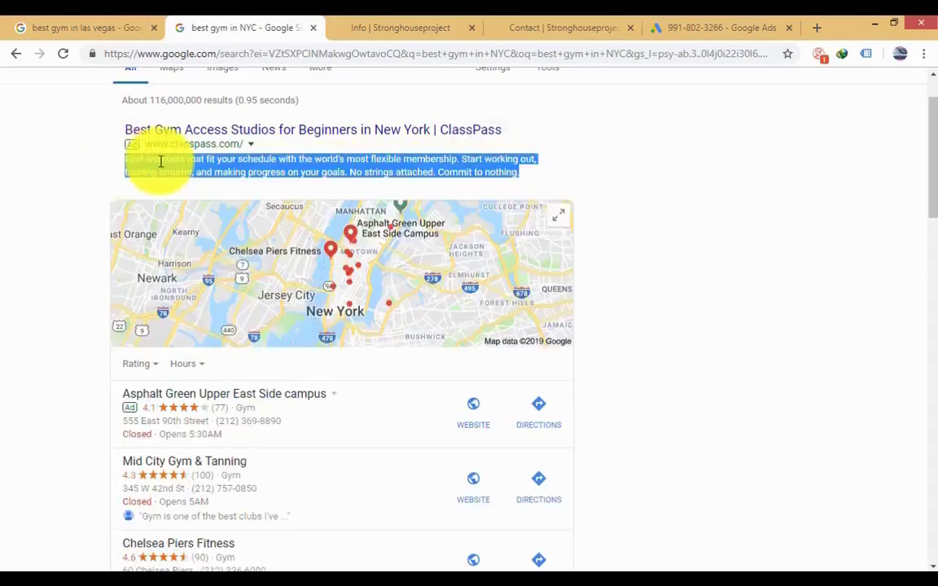
right_click(160, 162)
left_click(188, 173)
left_click(708, 27)
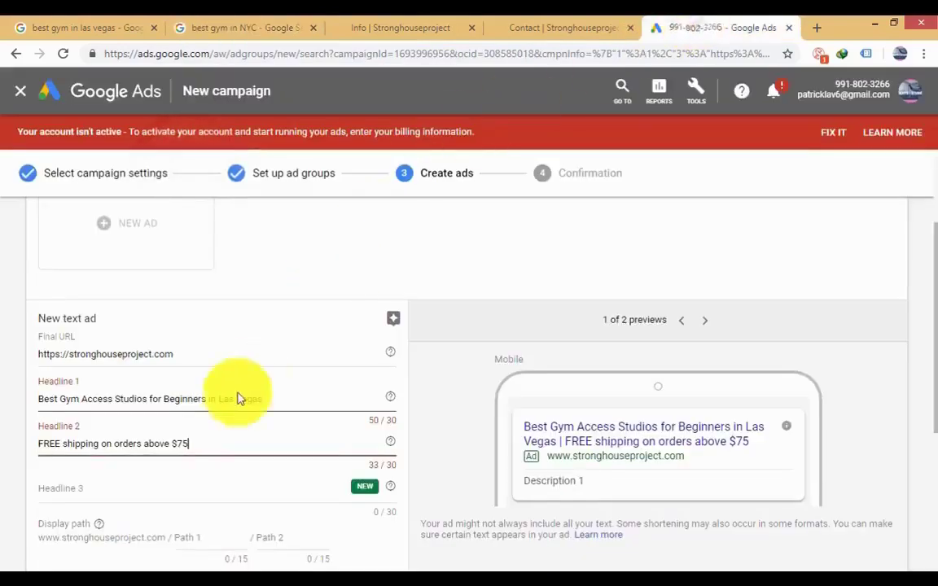
scroll(114, 492, "down", 2)
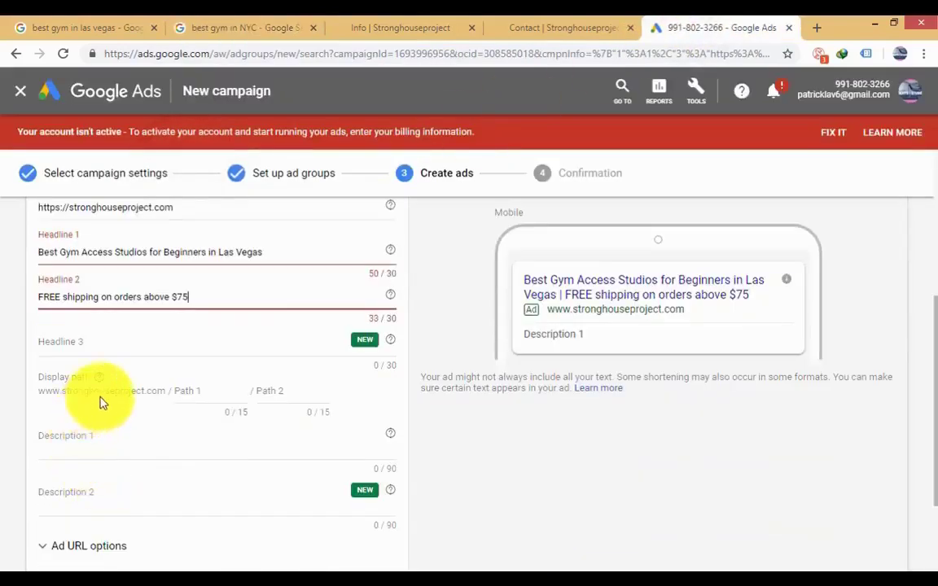
right_click(85, 442)
left_click(147, 328)
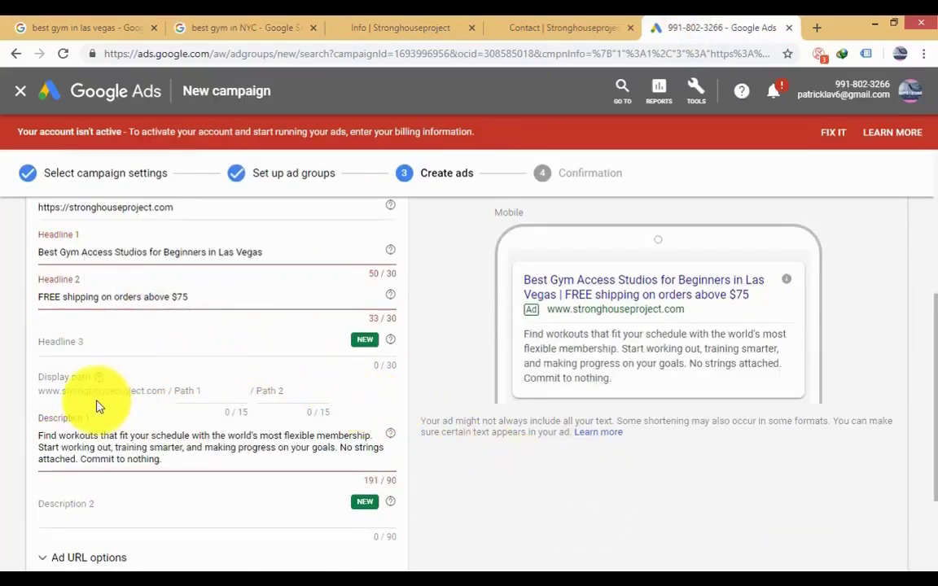
Step: Finish the text ad and save it without adding a third headline or second description
scroll(146, 383, "down", 3)
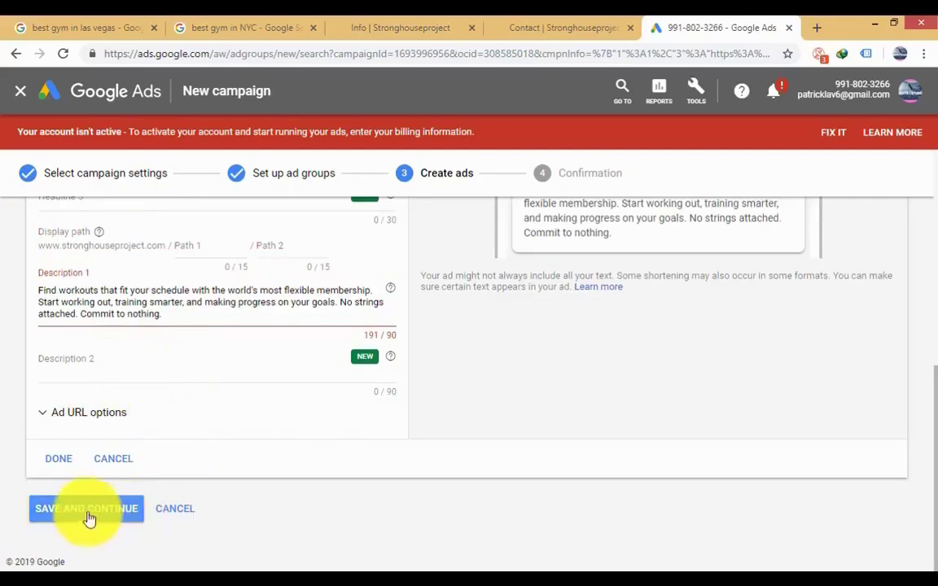
left_click(73, 463)
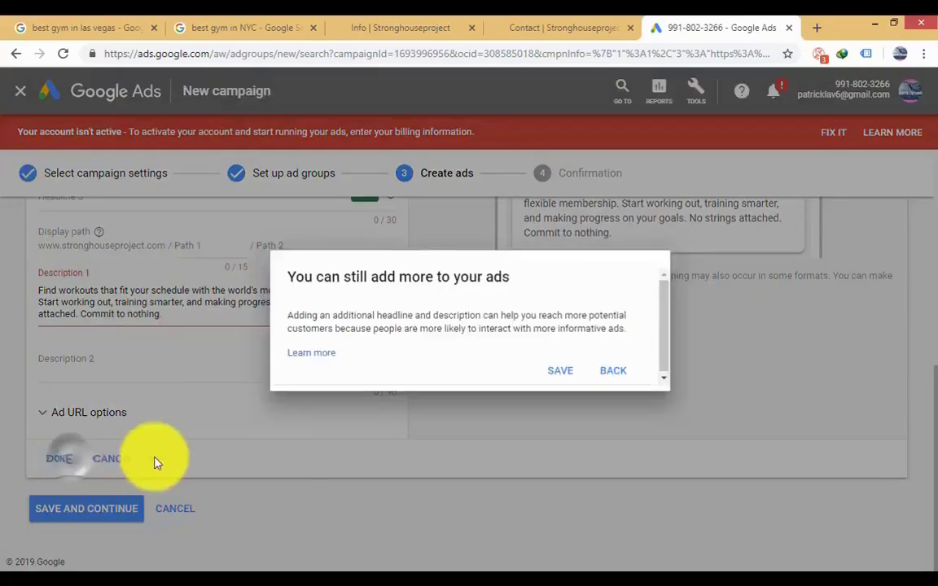
left_click(559, 377)
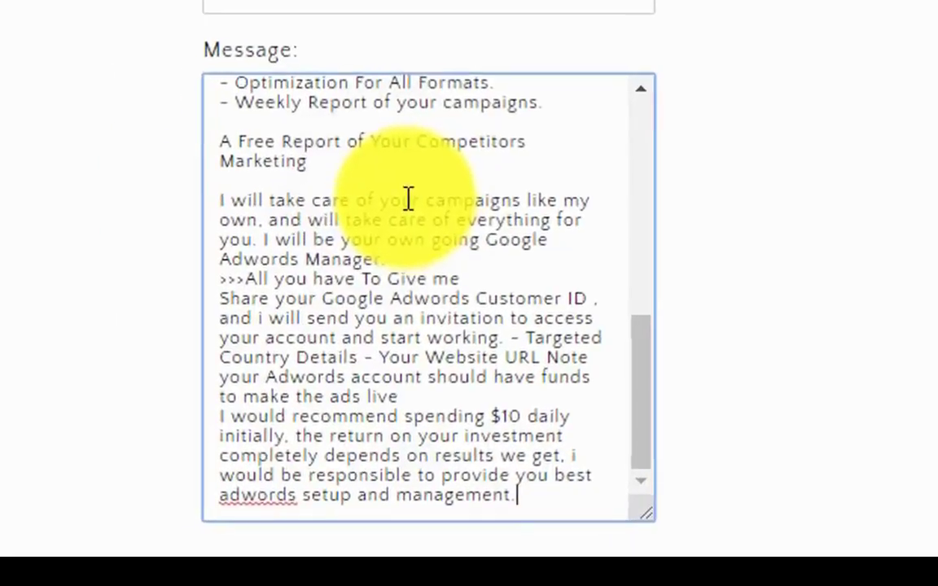
Step: Review the Google Ads management pitch in the gym site's contact form, from the greeting to the $10 daily budget recommendation
scroll(407, 199, "up", 10)
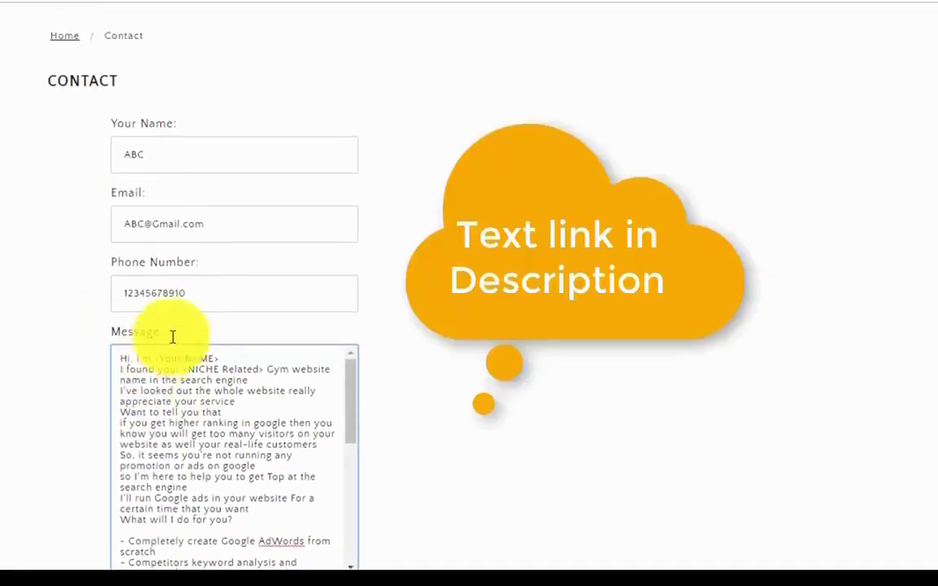
scroll(173, 336, "up", 1)
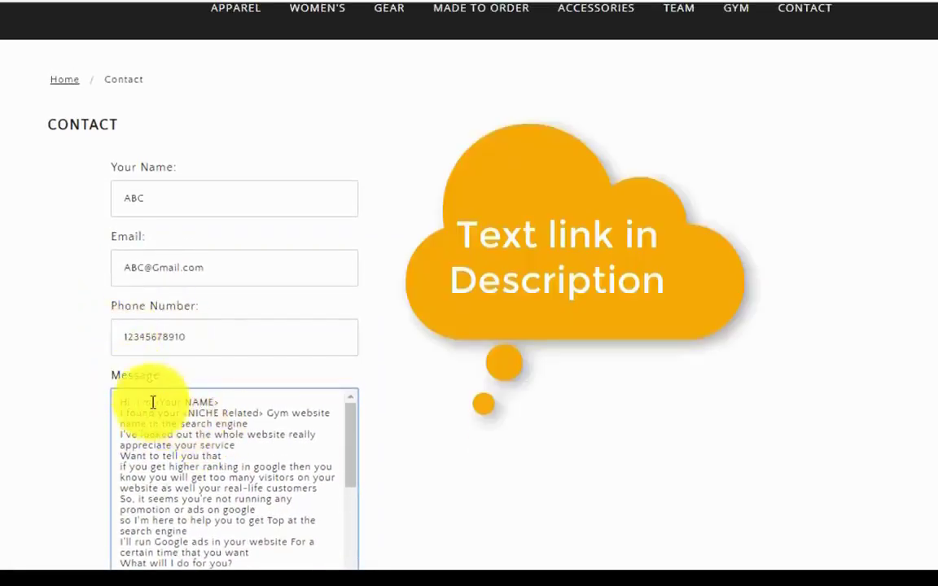
left_click_drag(206, 405, 305, 413)
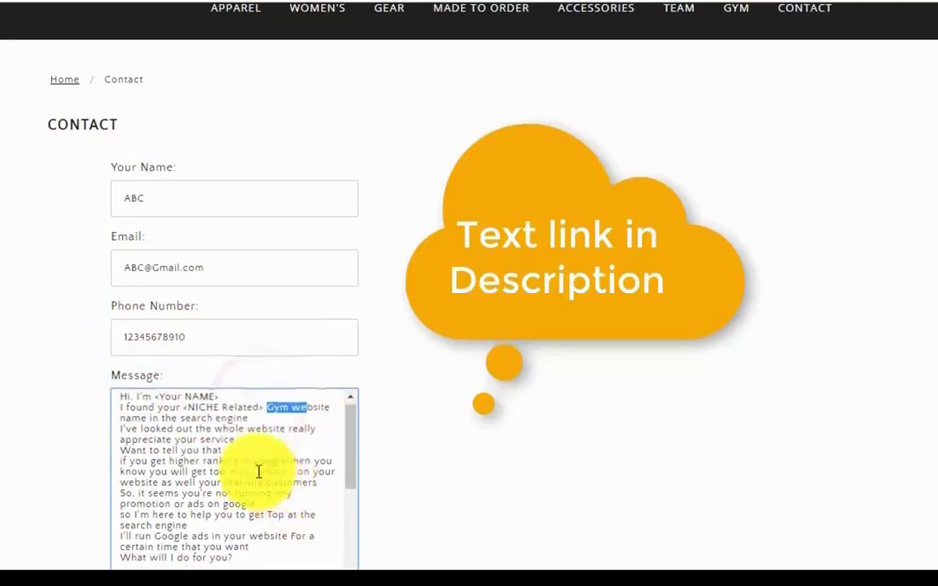
scroll(266, 482, "down", 10)
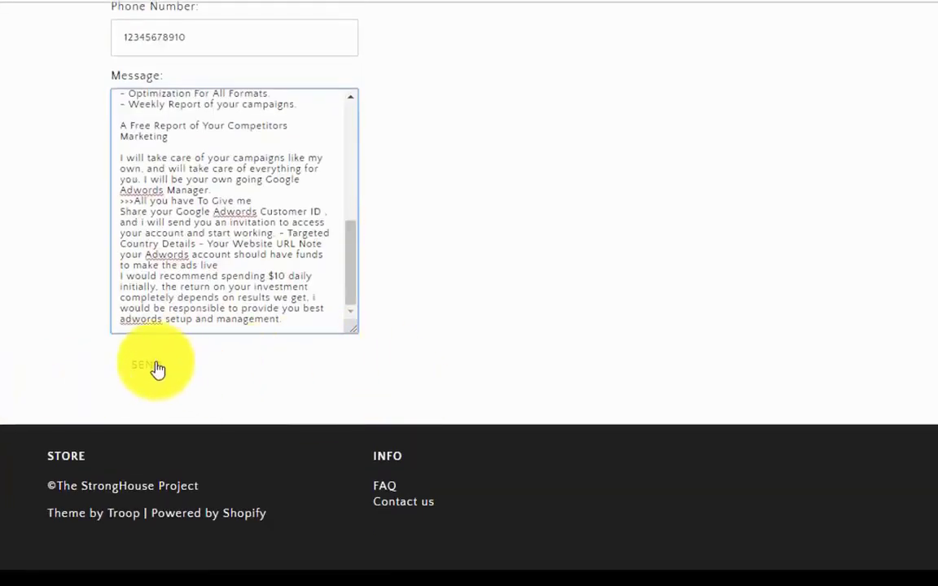